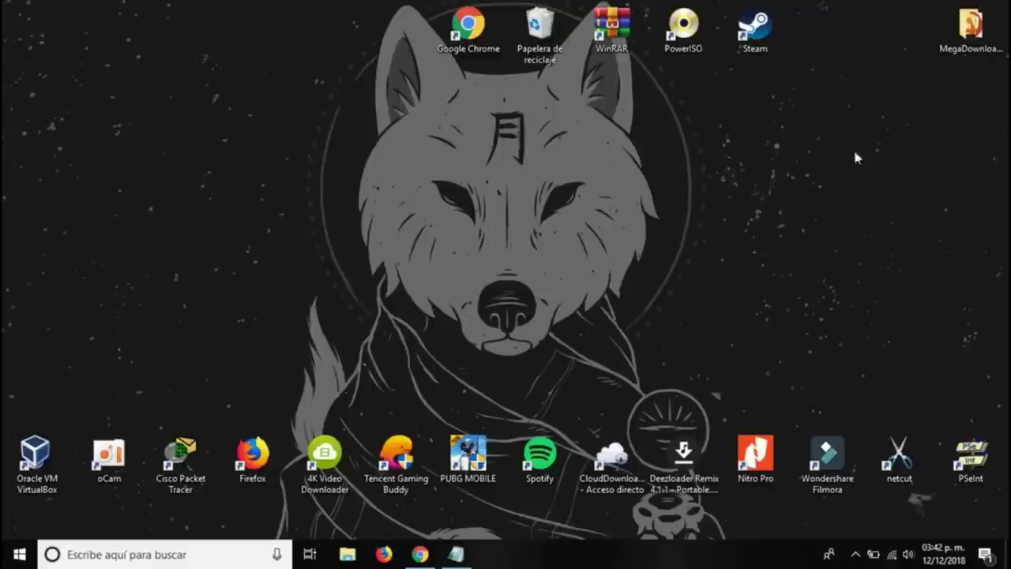
# Step: Copy the MediaFire MegaDownloader folder link from the untitled Notepad note and minimize Notepad
pyautogui.click(462, 554)
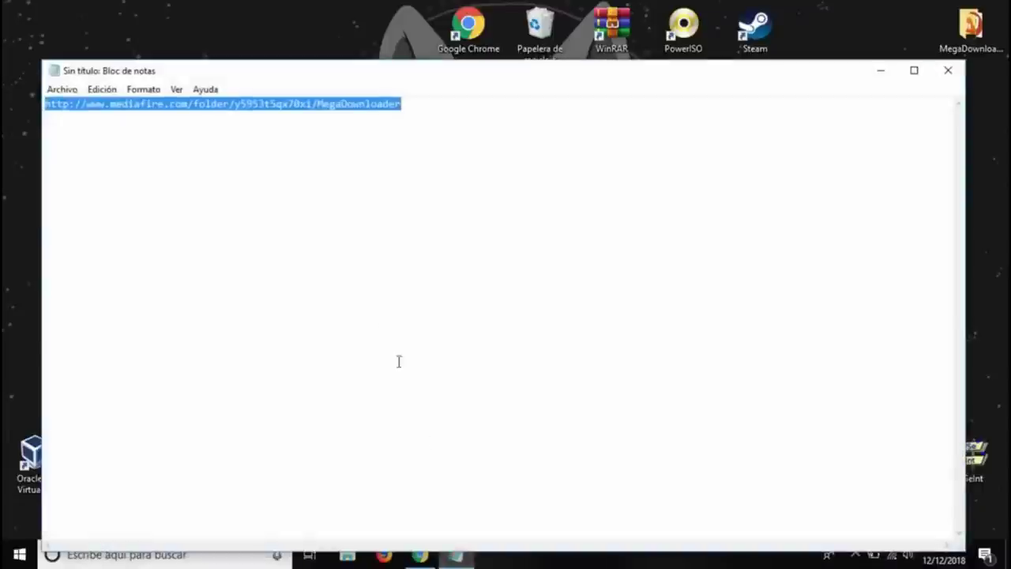
pyautogui.rightClick(277, 107)
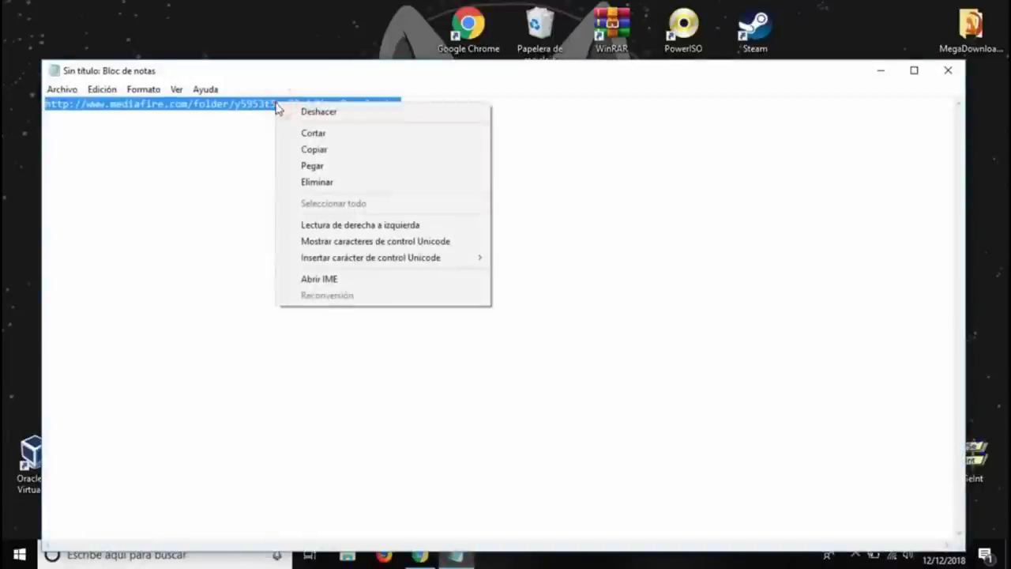
pyautogui.click(304, 152)
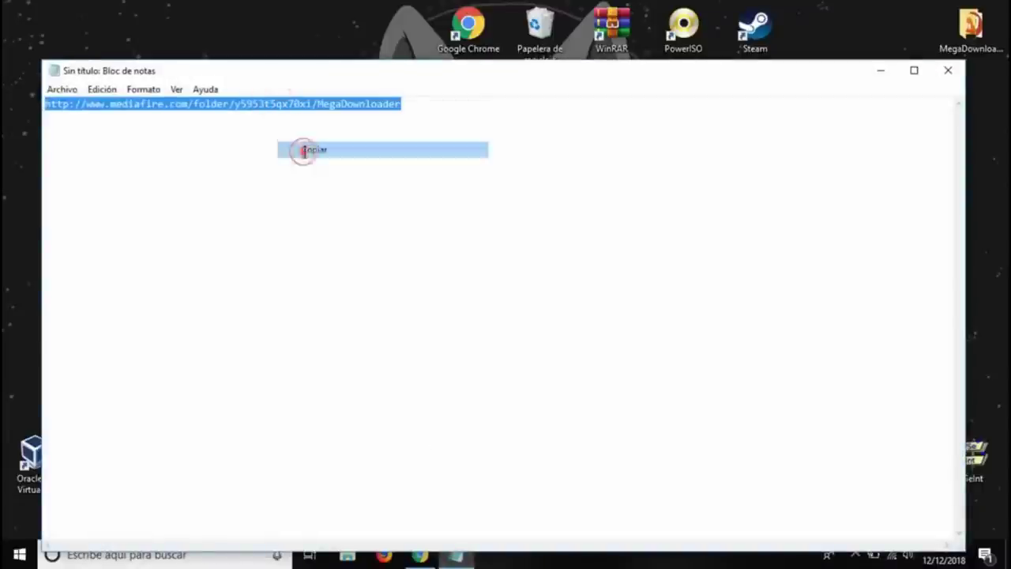
pyautogui.click(880, 70)
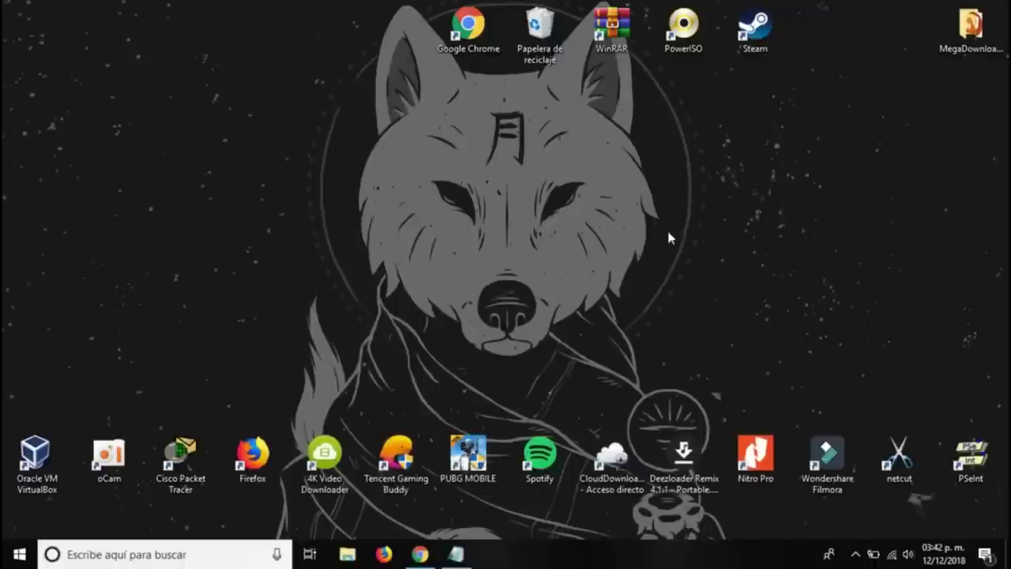
# Step: Switch to Google Chrome, load the copied MediaFire folder link, and dismiss the page translation offer
pyautogui.click(421, 554)
pyautogui.click(311, 40)
pyautogui.rightClick(312, 42)
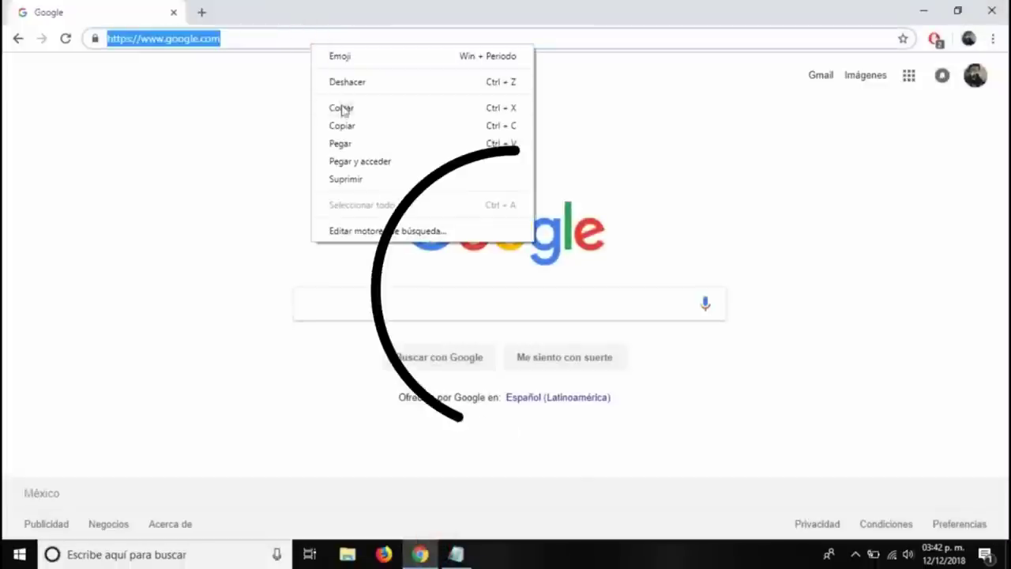
pyautogui.click(342, 144)
pyautogui.press('Return')
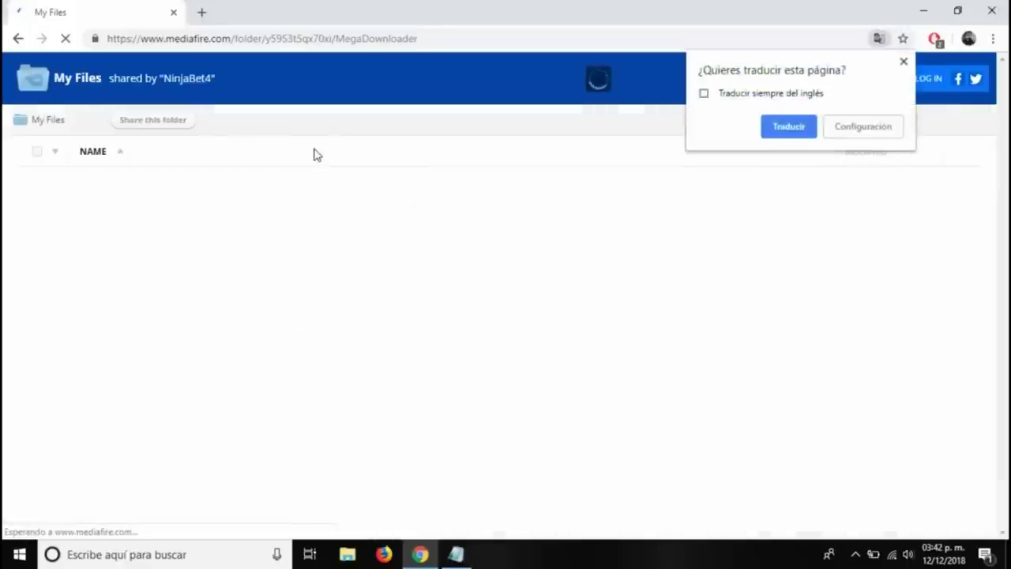
pyautogui.click(905, 63)
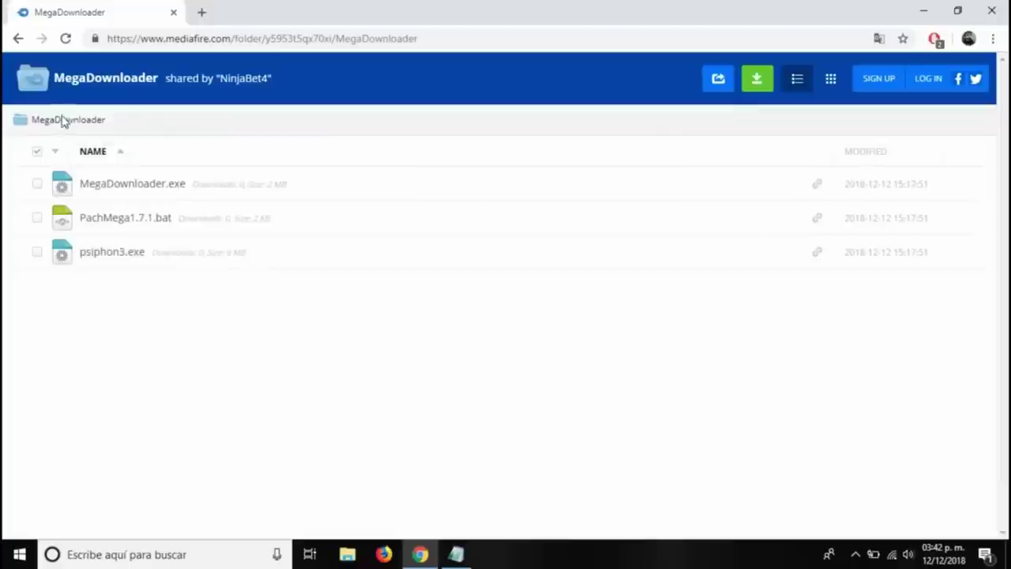
pyautogui.click(37, 183)
pyautogui.click(35, 218)
pyautogui.click(36, 252)
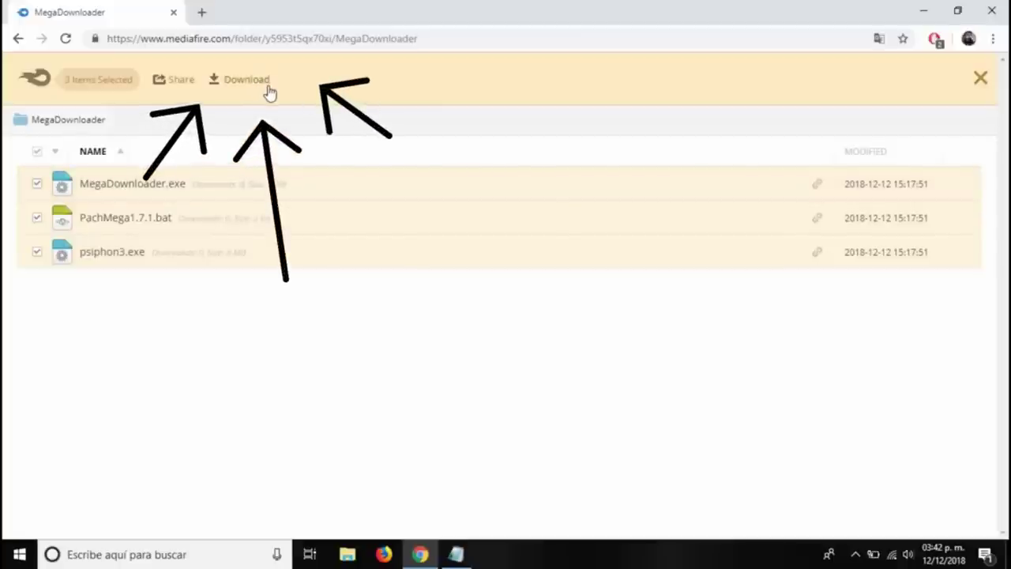
pyautogui.click(981, 82)
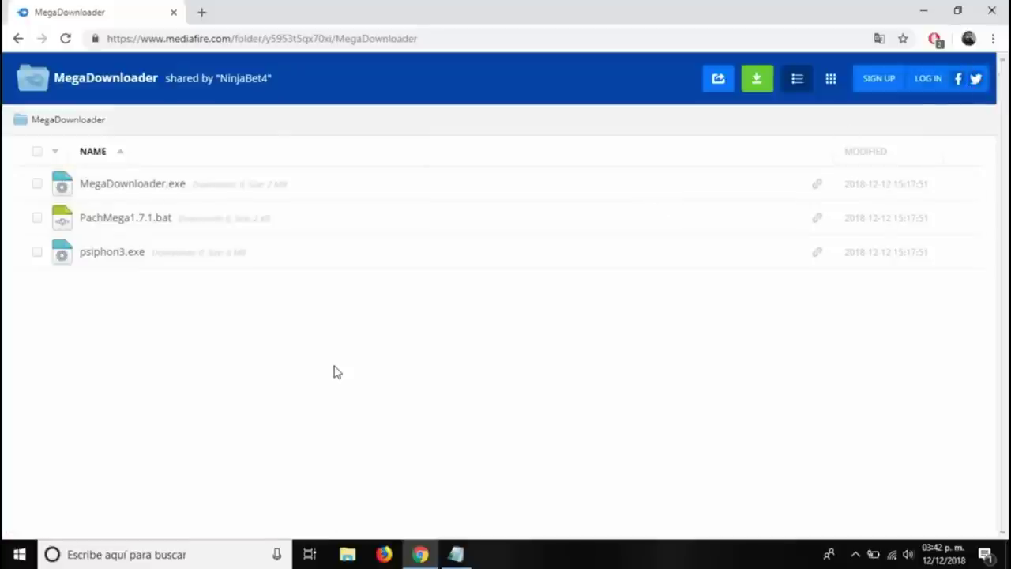
# Step: Close the browser, move the MegaDownloader folder to the middle of the desktop, and open it in a maximized window
pyautogui.click(995, 10)
pyautogui.moveTo(968, 36); pyautogui.dragTo(527, 237)
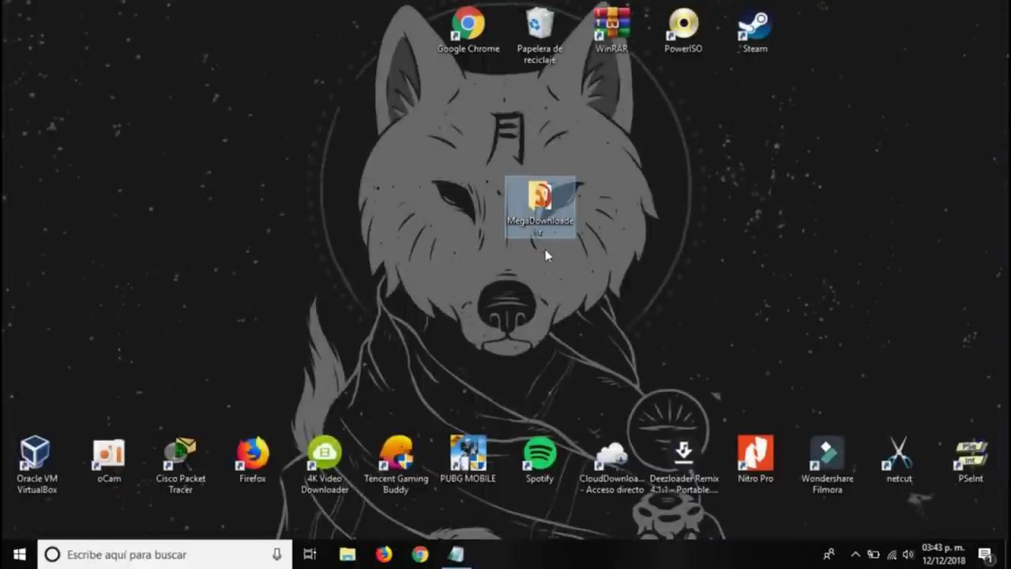
pyautogui.doubleClick(553, 209)
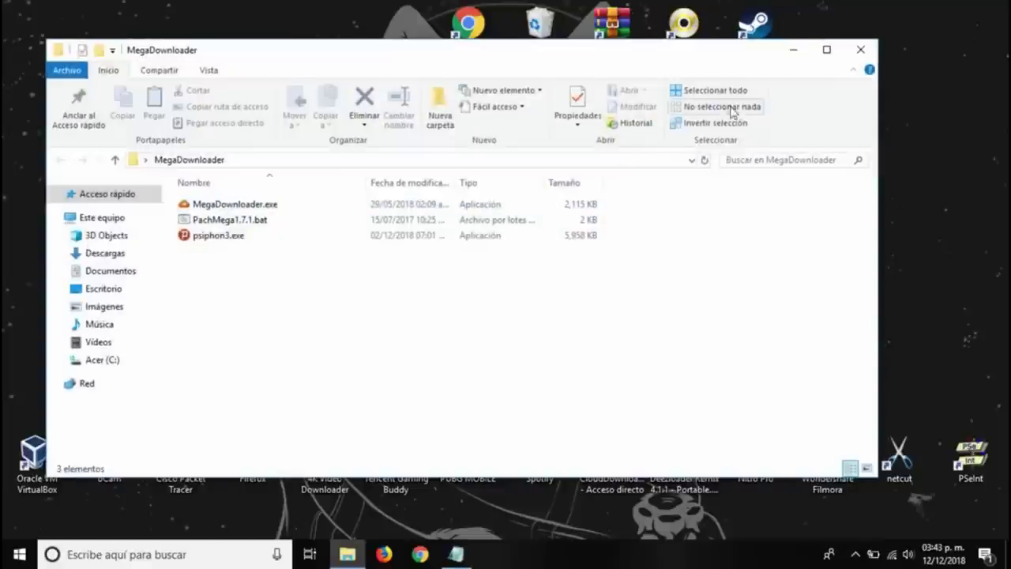
pyautogui.click(825, 51)
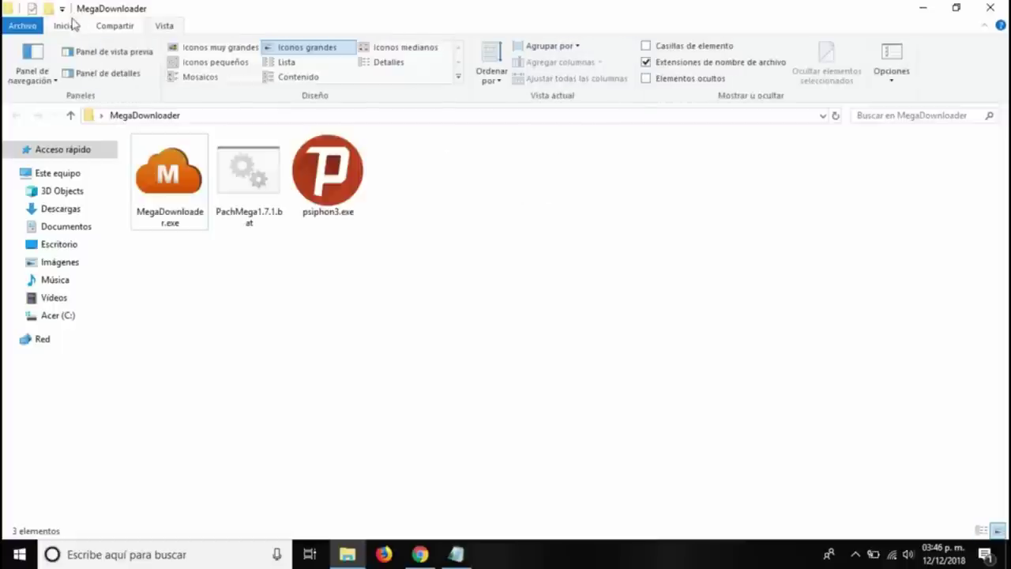
# Step: Launch MegaDownloader.exe from the folder and move its window clear of the three files
pyautogui.click(65, 24)
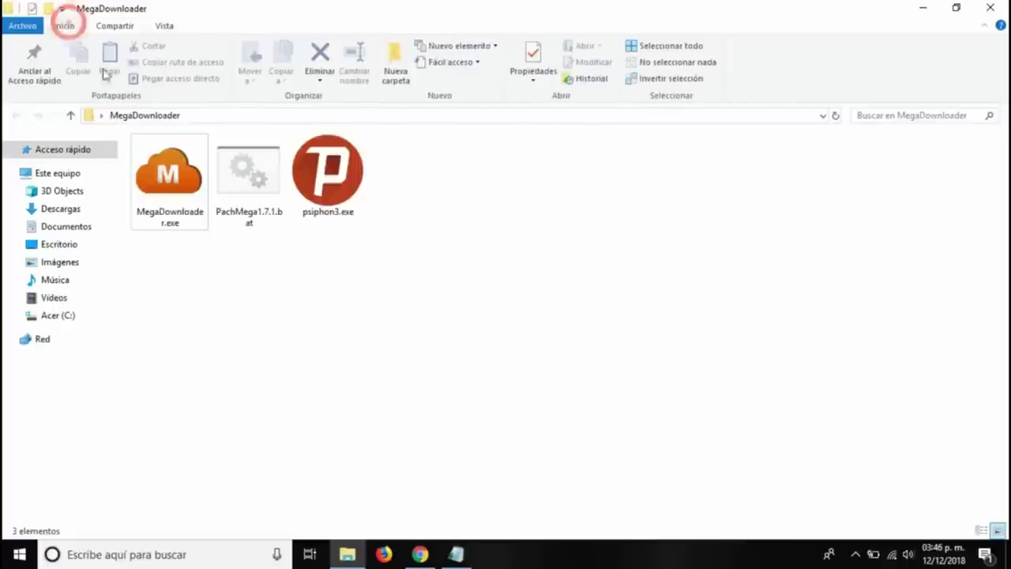
pyautogui.doubleClick(181, 183)
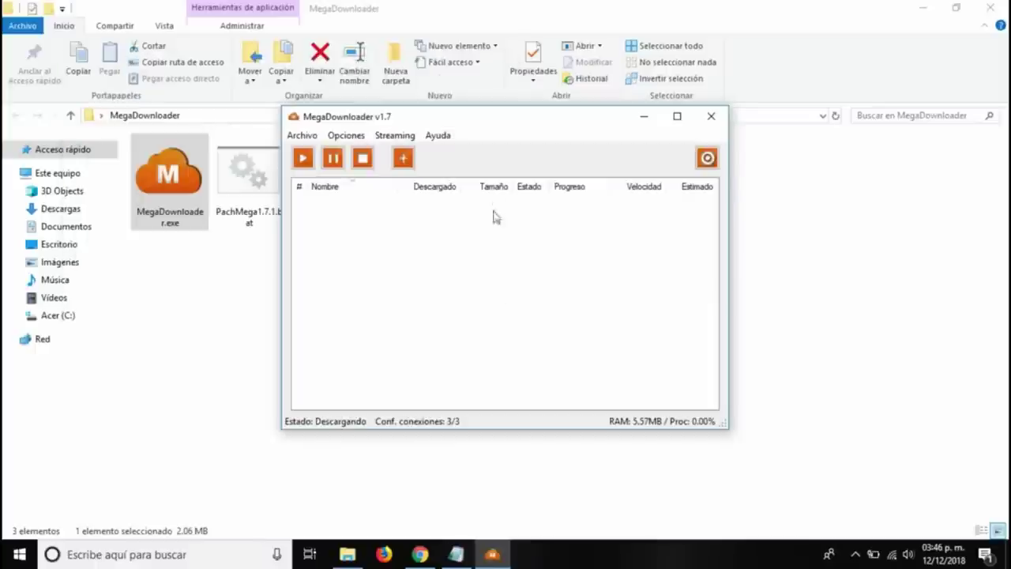
pyautogui.moveTo(489, 118); pyautogui.dragTo(731, 147)
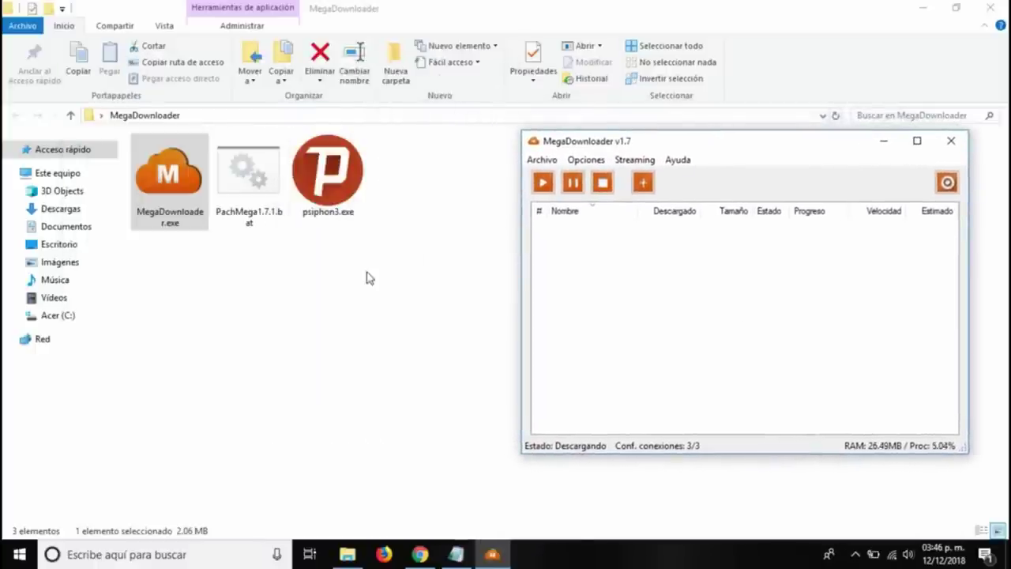
# Step: Switch to the MEGA page in Chrome and copy the link of ValiantHearts The Great War (TDLGloria).iso
pyautogui.hotkey('alt', 'Tab')
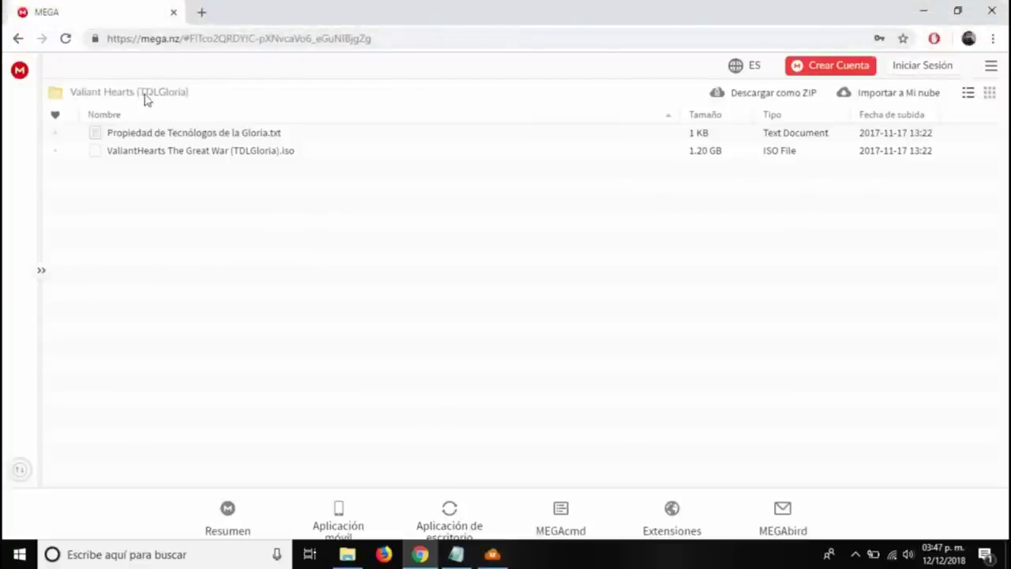
pyautogui.click(195, 153)
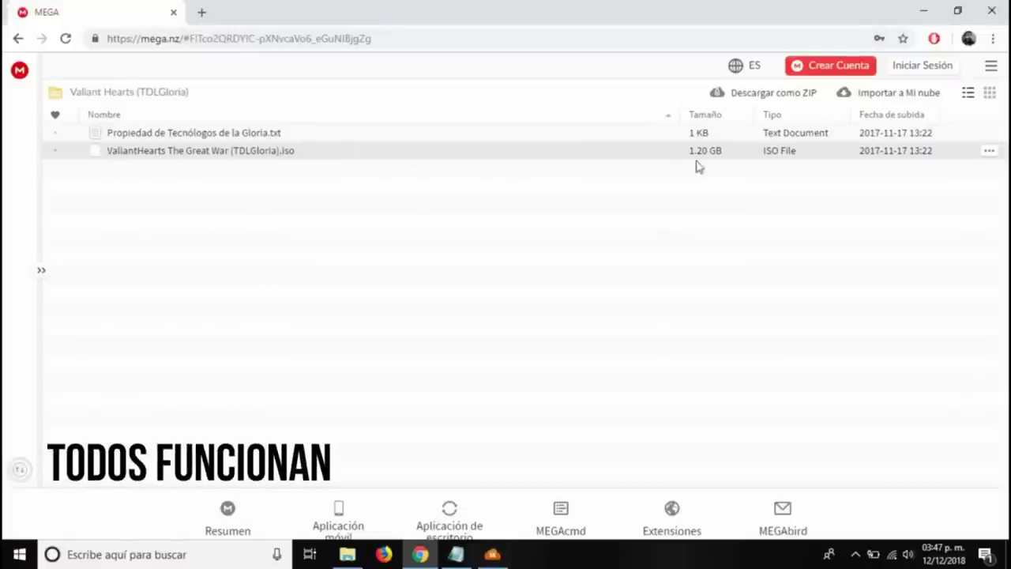
pyautogui.rightClick(203, 151)
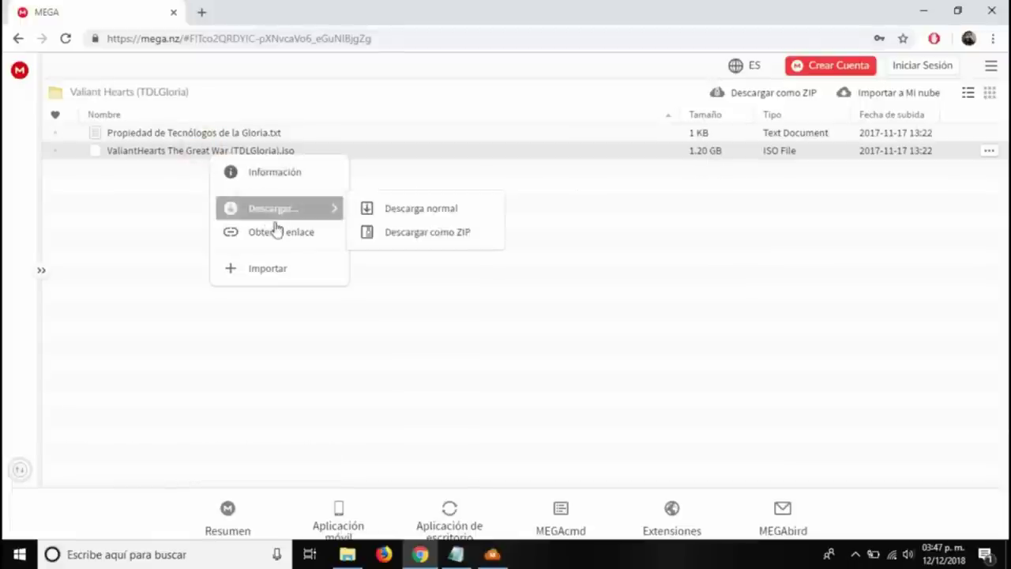
pyautogui.click(279, 234)
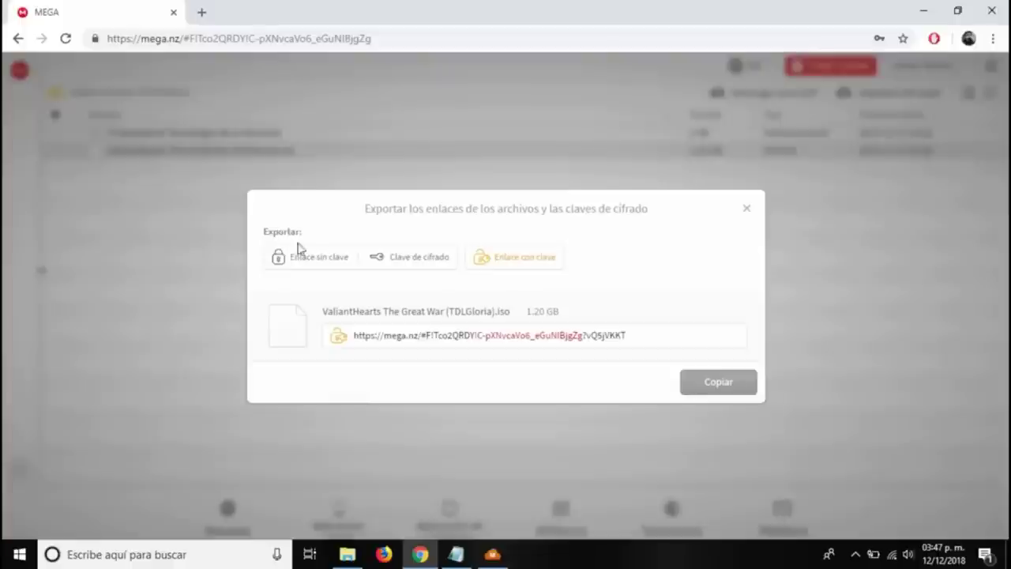
pyautogui.click(707, 387)
pyautogui.click(712, 385)
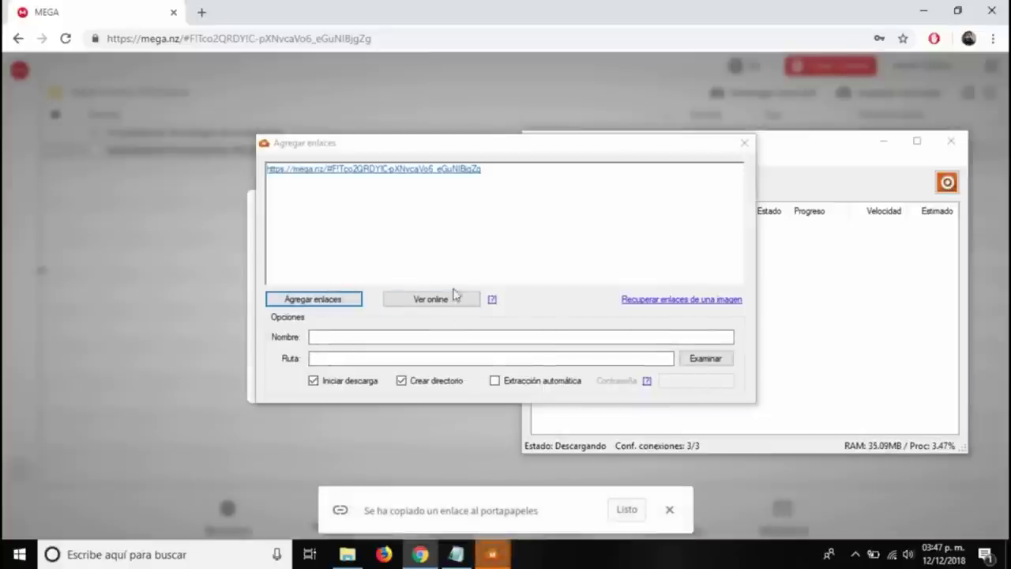
# Step: Set the download path to the Desktop (Escritorio) folder and add the captured MEGA link to MegaDownloader
pyautogui.click(699, 360)
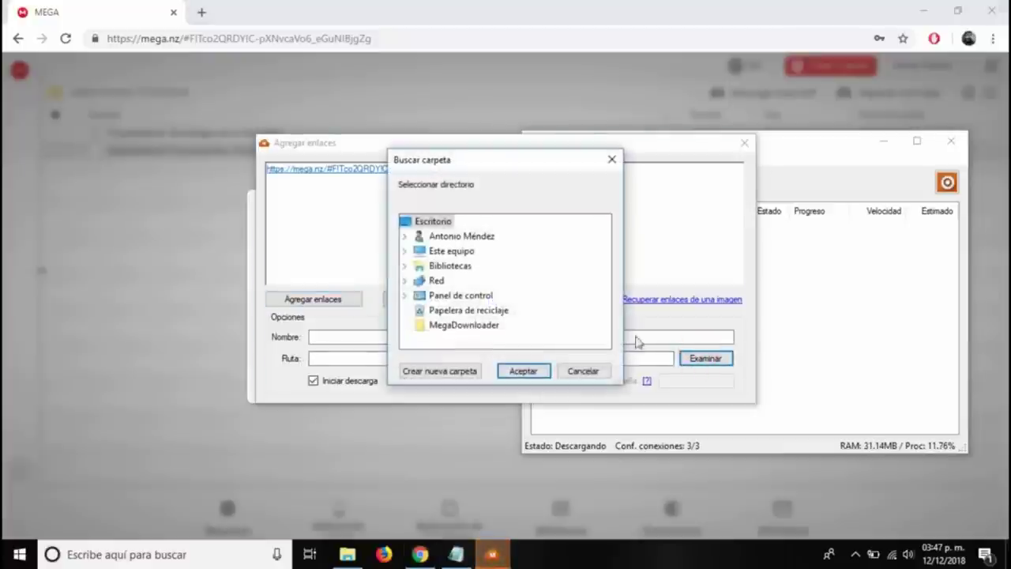
pyautogui.doubleClick(443, 255)
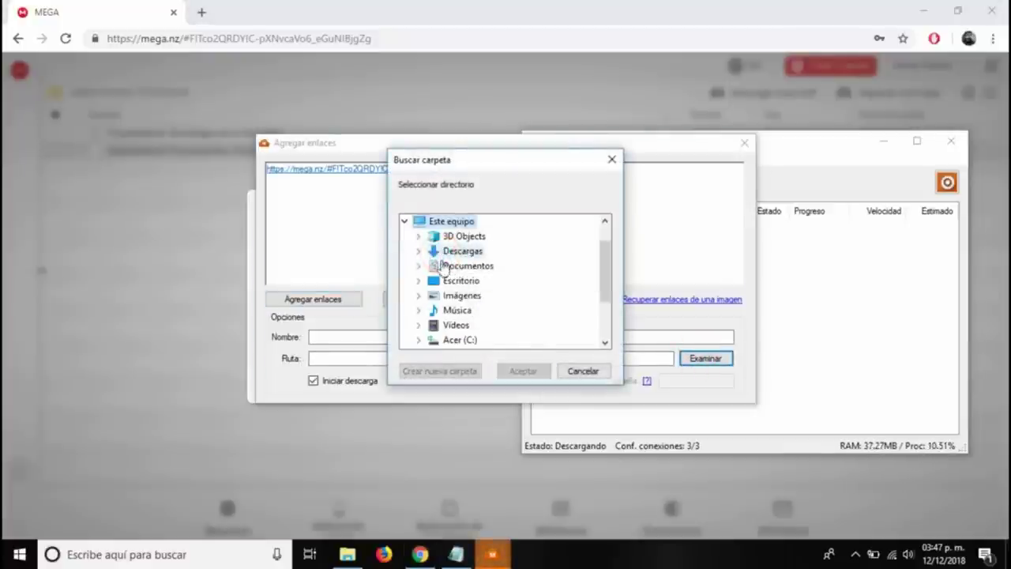
pyautogui.doubleClick(454, 283)
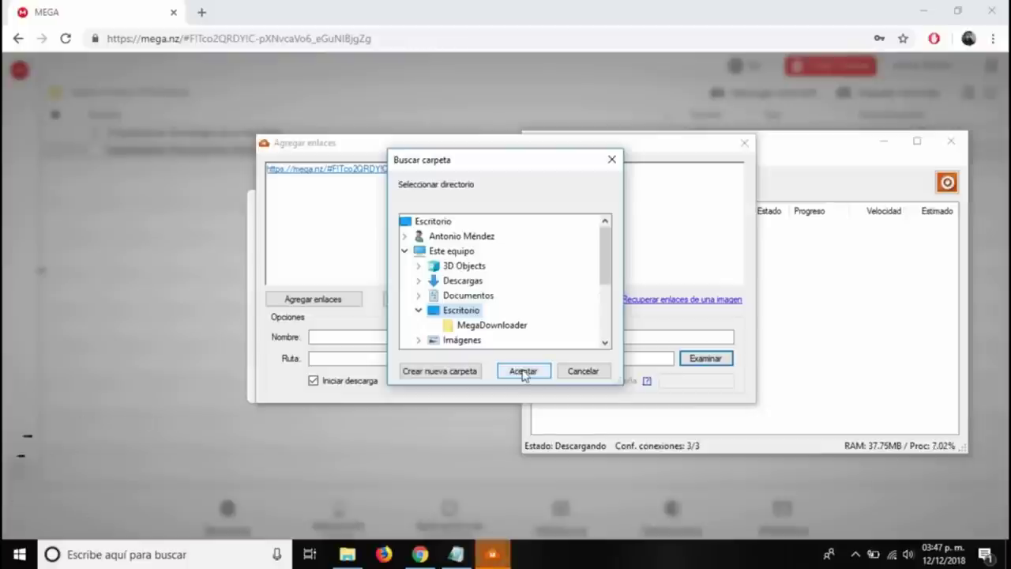
pyautogui.click(523, 371)
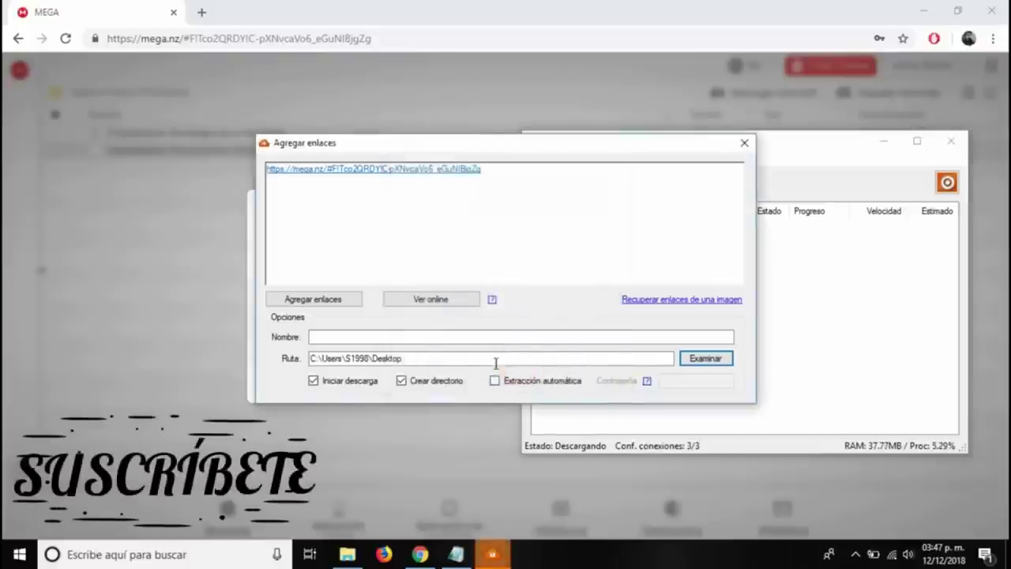
pyautogui.click(348, 302)
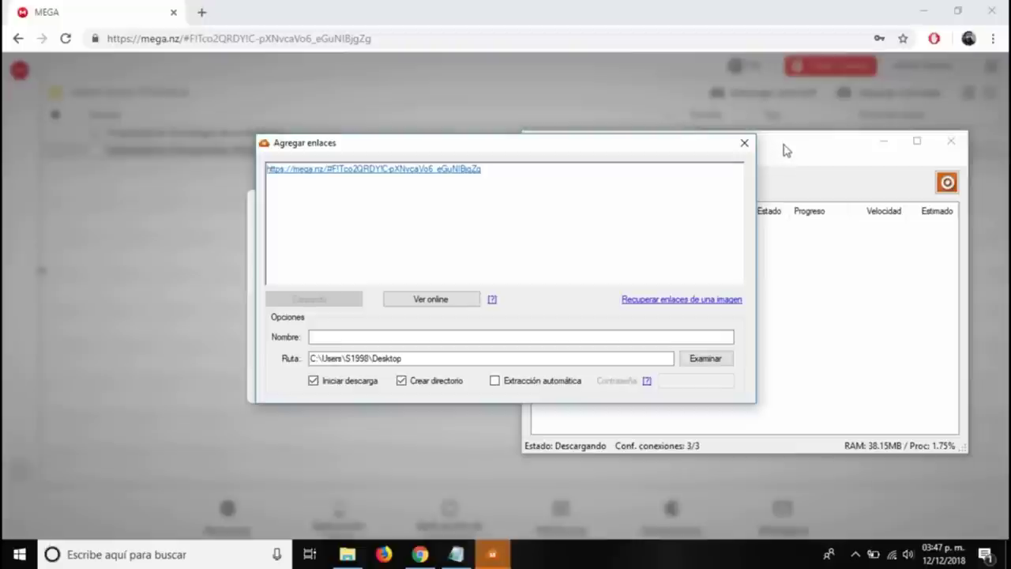
# Step: Minimize Chrome and File Explorer, then move the "Propiedad de Tecnólogos de la Gloria" download folder to free space on the desktop
pyautogui.moveTo(783, 148)
pyautogui.mouseDown()
pyautogui.moveTo(771, 148)
pyautogui.moveTo(791, 144)
pyautogui.mouseUp()
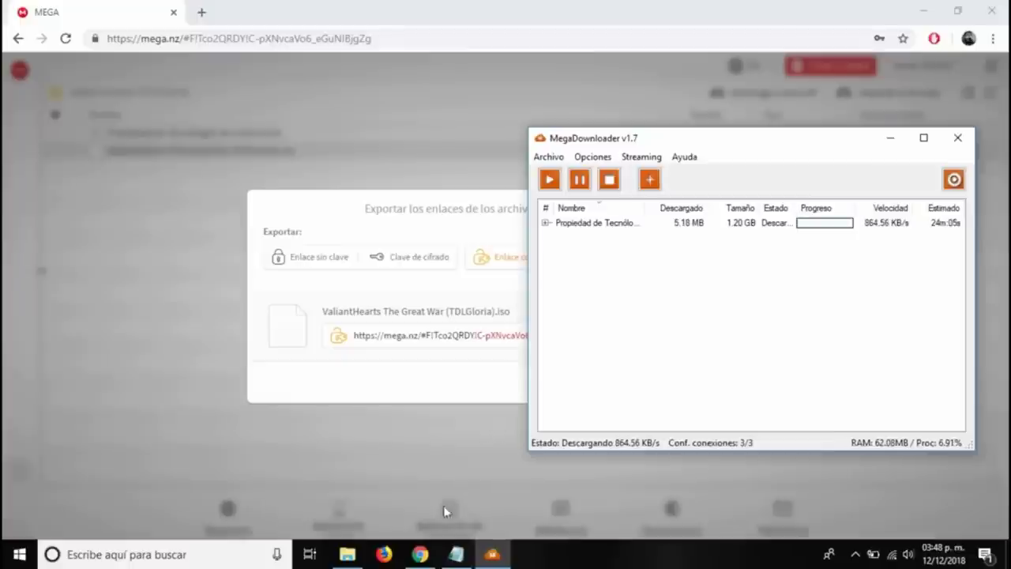
pyautogui.click(424, 553)
pyautogui.click(423, 553)
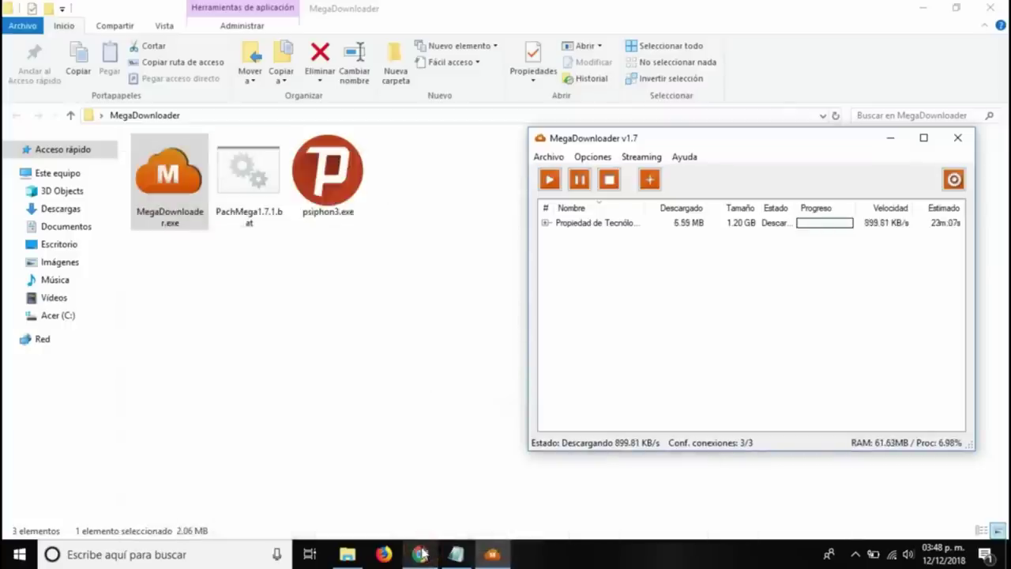
pyautogui.click(348, 554)
pyautogui.click(349, 556)
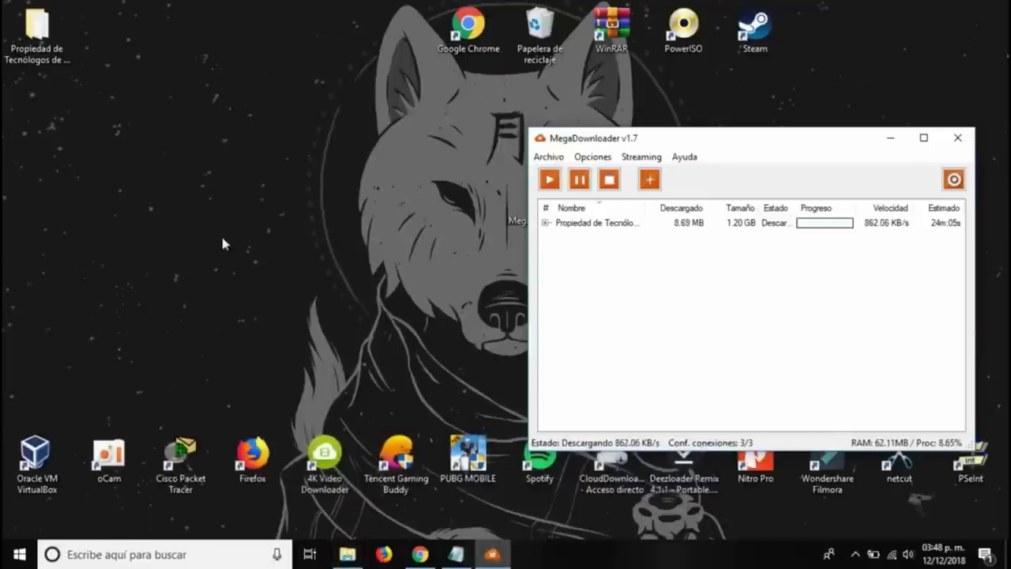
pyautogui.moveTo(39, 38); pyautogui.dragTo(441, 212)
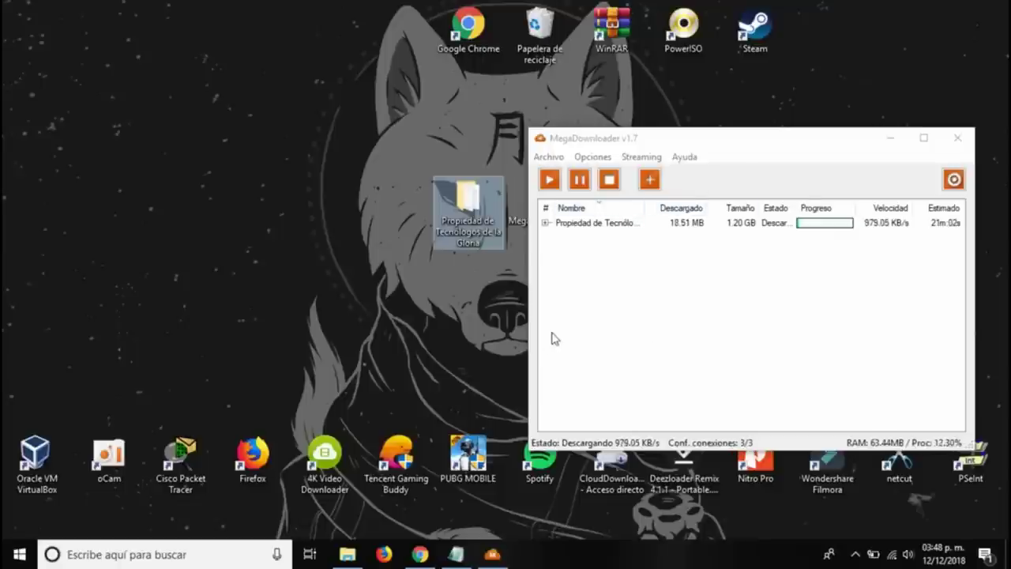
pyautogui.moveTo(468, 223); pyautogui.dragTo(253, 136)
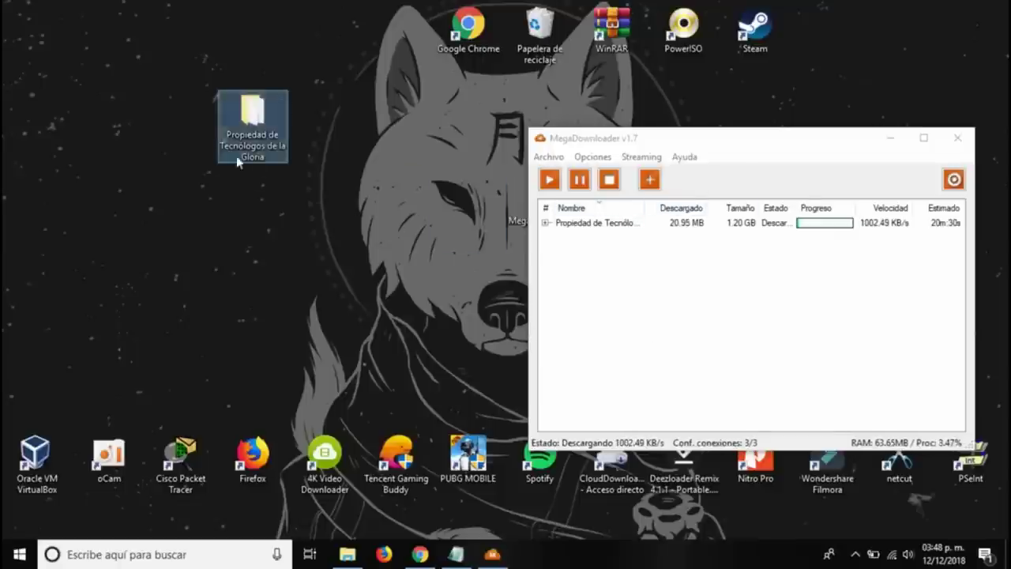
# Step: Widen the MegaDownloader window, stop the running download, and move the window away from the download folder
pyautogui.moveTo(527, 322); pyautogui.dragTo(370, 312)
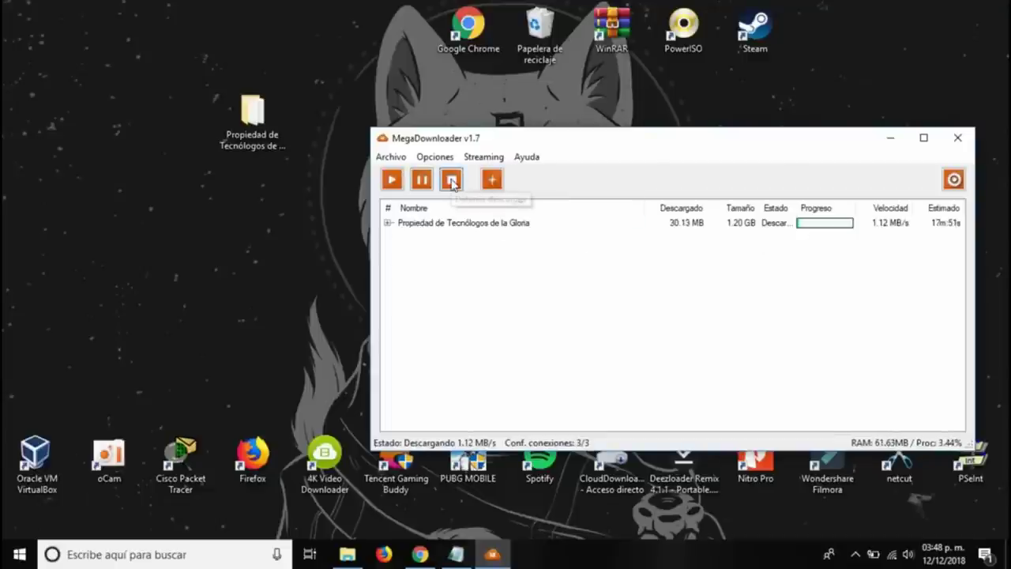
pyautogui.click(452, 180)
pyautogui.moveTo(582, 147); pyautogui.dragTo(613, 121)
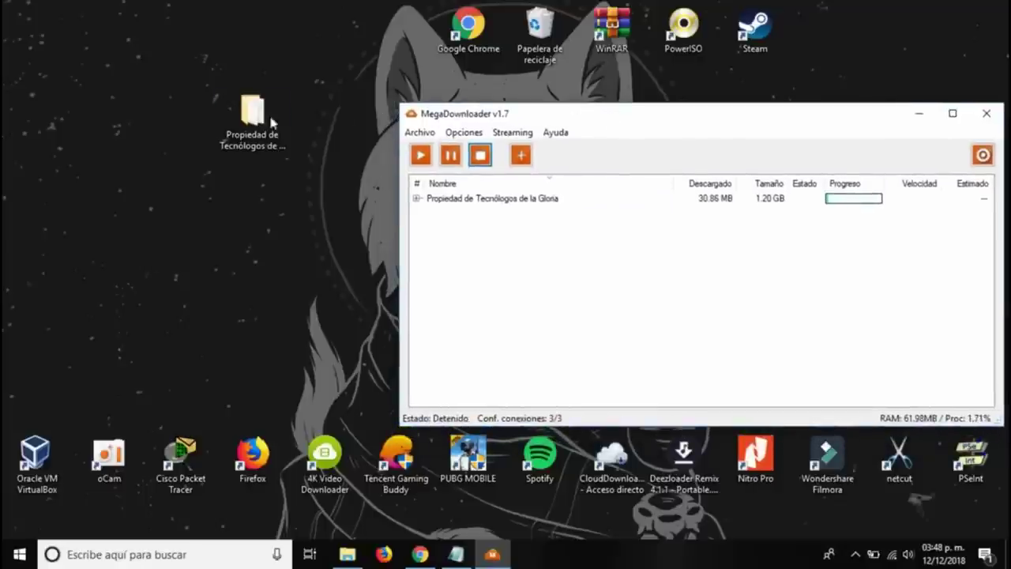
# Step: Return the download folder to its original spot on the desktop and resume the stopped download
pyautogui.moveTo(257, 120); pyautogui.dragTo(41, 44)
pyautogui.click(263, 207)
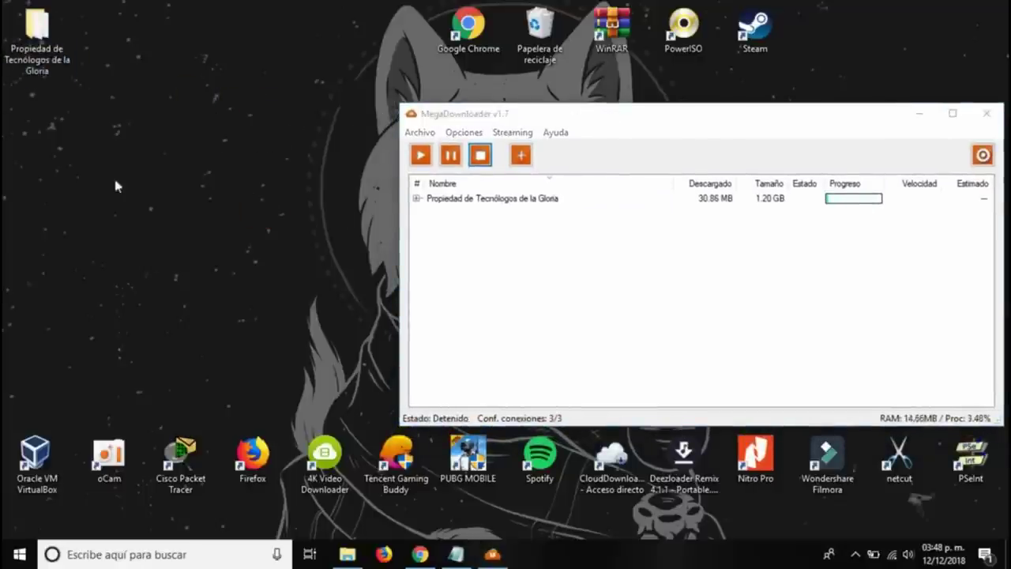
pyautogui.click(421, 156)
pyautogui.click(421, 156)
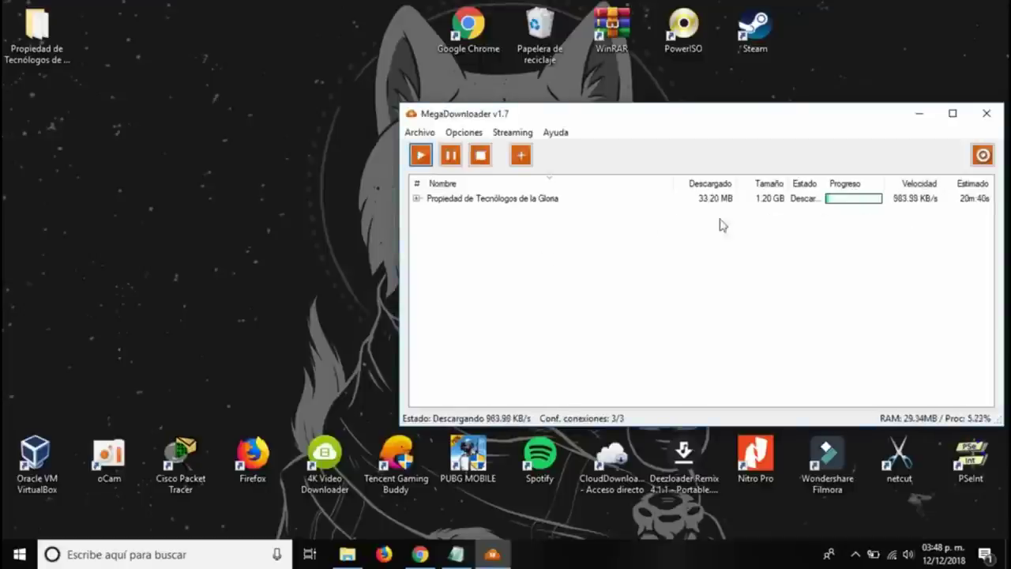
# Step: Stop the running "Propiedad de Tecnólogos de la Gloria" download and remove it from both the list and the disk
pyautogui.click(480, 156)
pyautogui.click(506, 205)
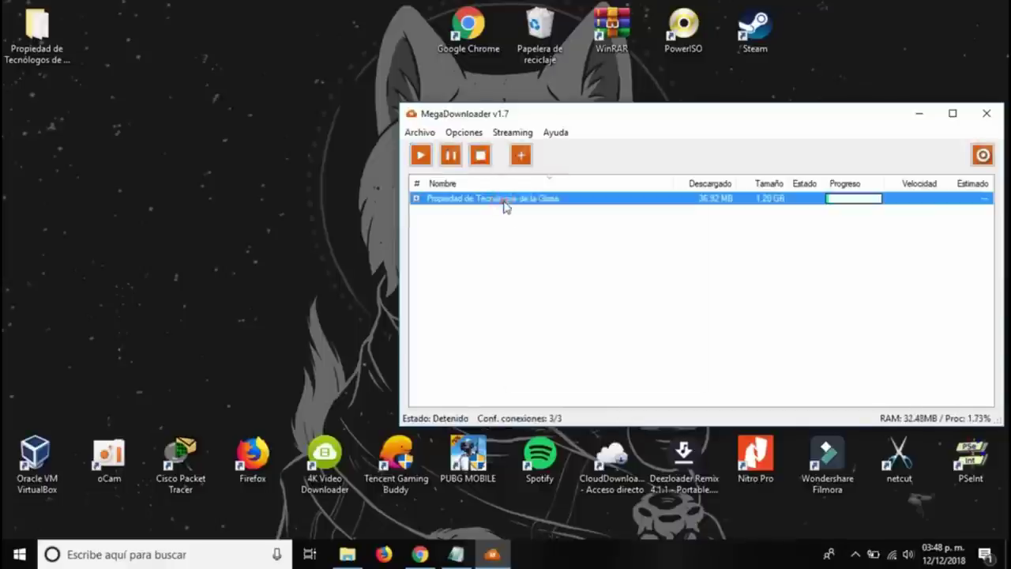
pyautogui.rightClick(505, 204)
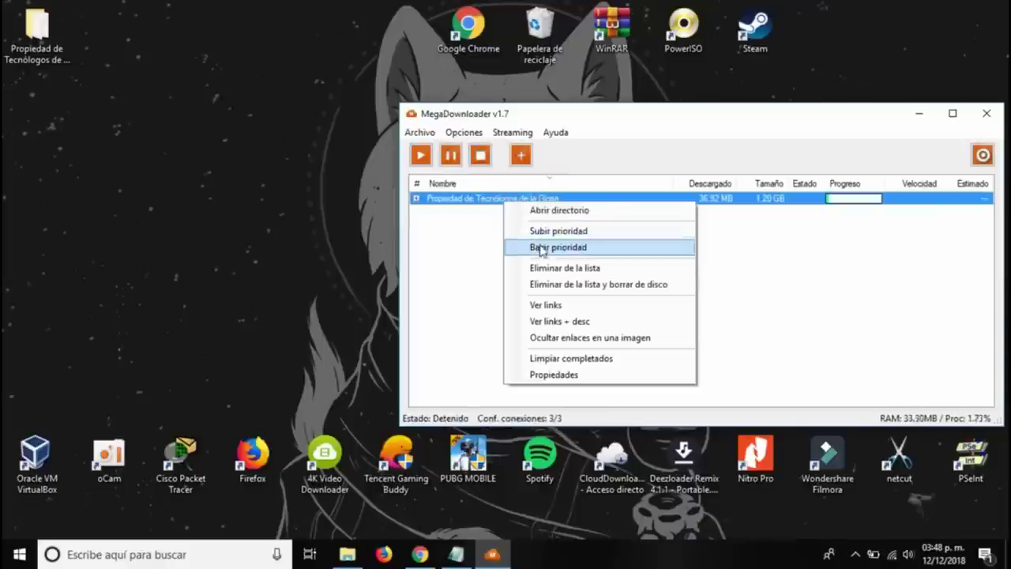
pyautogui.click(550, 289)
pyautogui.click(496, 326)
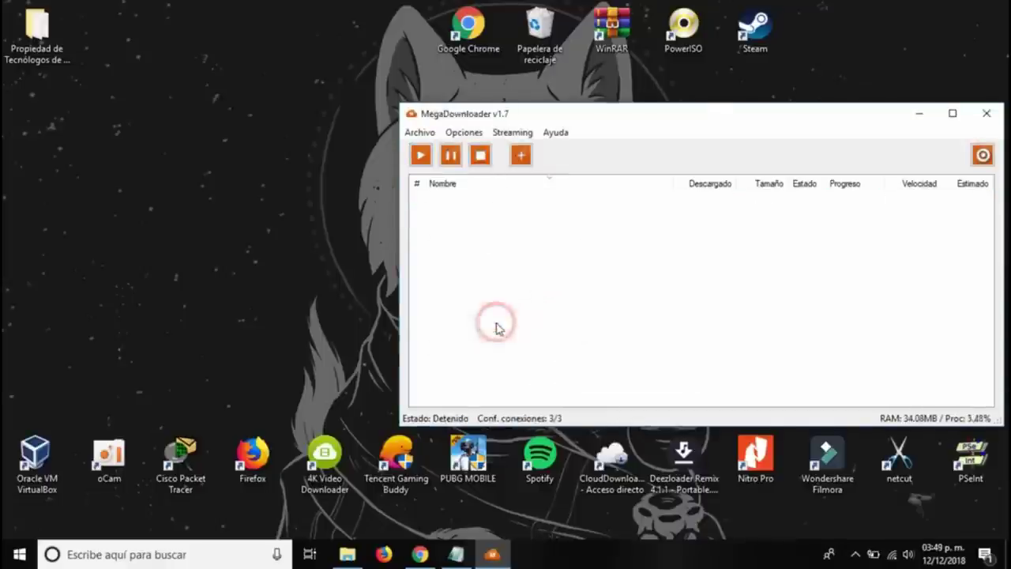
# Step: Delete the leftover "Propiedad de Tecnólogos de la Gloria" folder from the desktop
pyautogui.moveTo(30, 52); pyautogui.dragTo(264, 151)
pyautogui.rightClick(158, 163)
pyautogui.press('Escape')
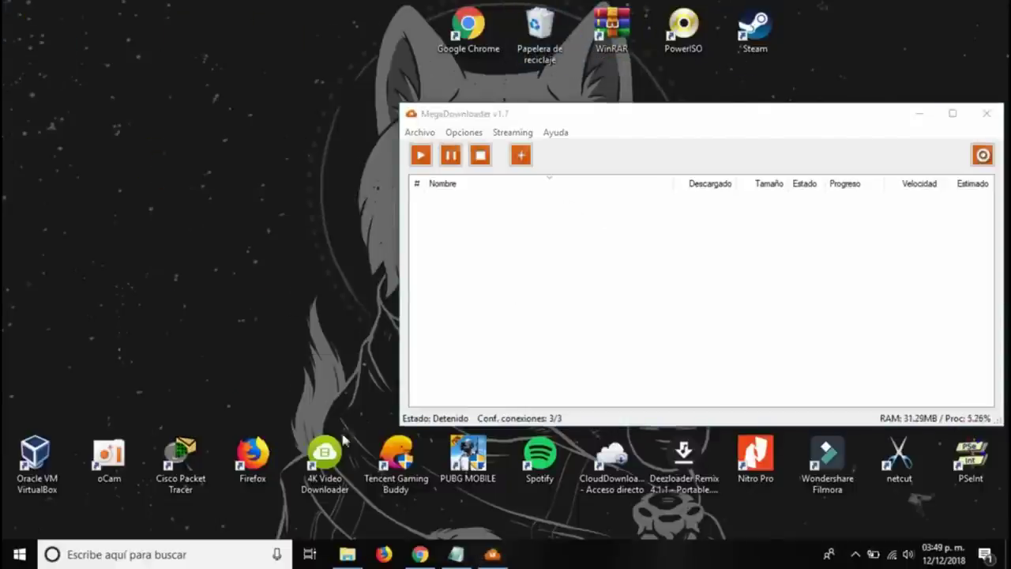
# Step: Copy the MEGA folder link again in Chrome, add it to MegaDownloader with Escritorio as download path, and minimize Chrome
pyautogui.click(420, 554)
pyautogui.click(704, 386)
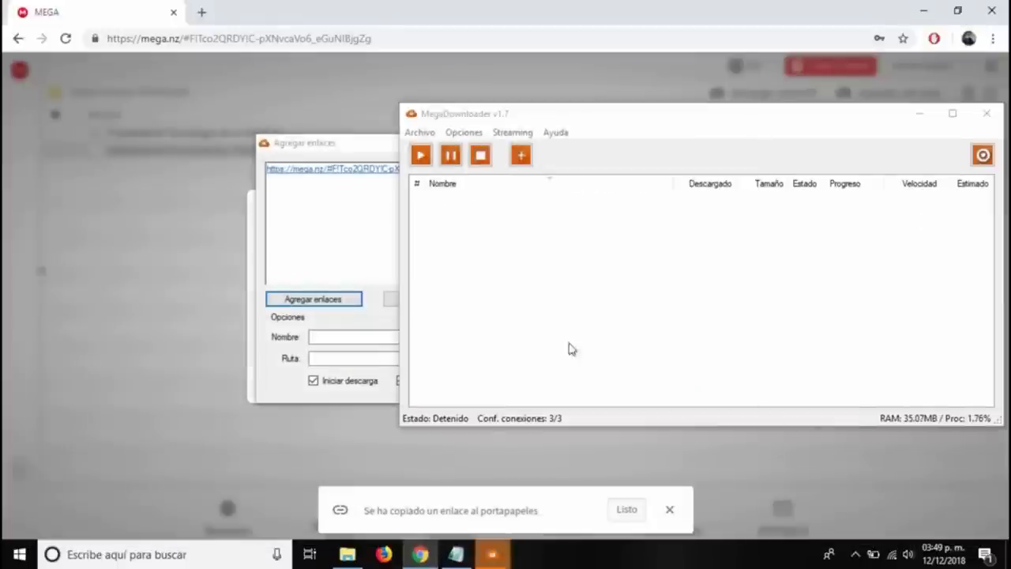
pyautogui.click(283, 356)
pyautogui.click(705, 358)
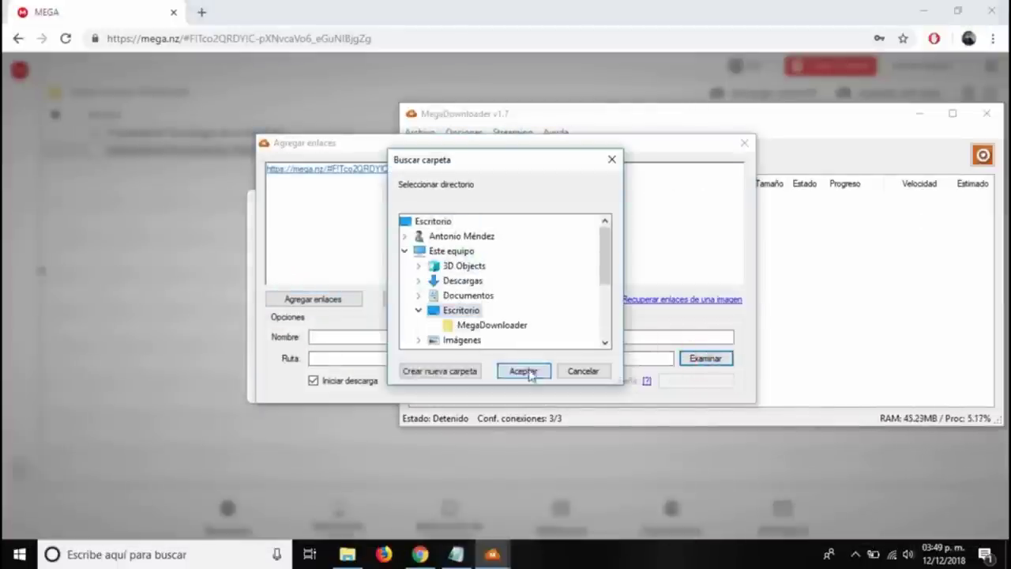
pyautogui.click(523, 371)
pyautogui.click(343, 300)
pyautogui.click(420, 553)
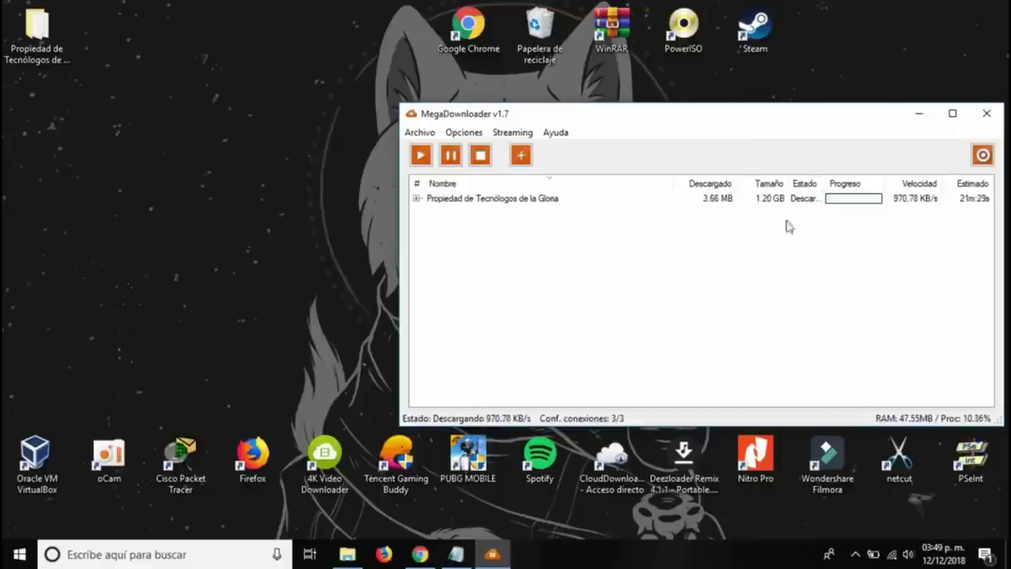
# Step: Stop the restarted download, remove it from the list and disk, and drop its leftover desktop folder into the recycle bin
pyautogui.click(582, 199)
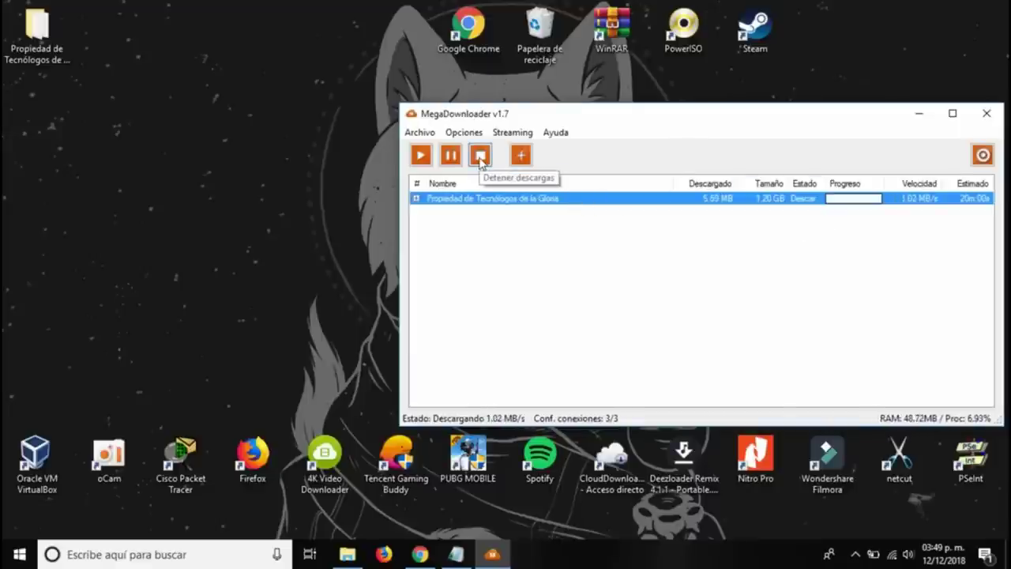
pyautogui.click(480, 156)
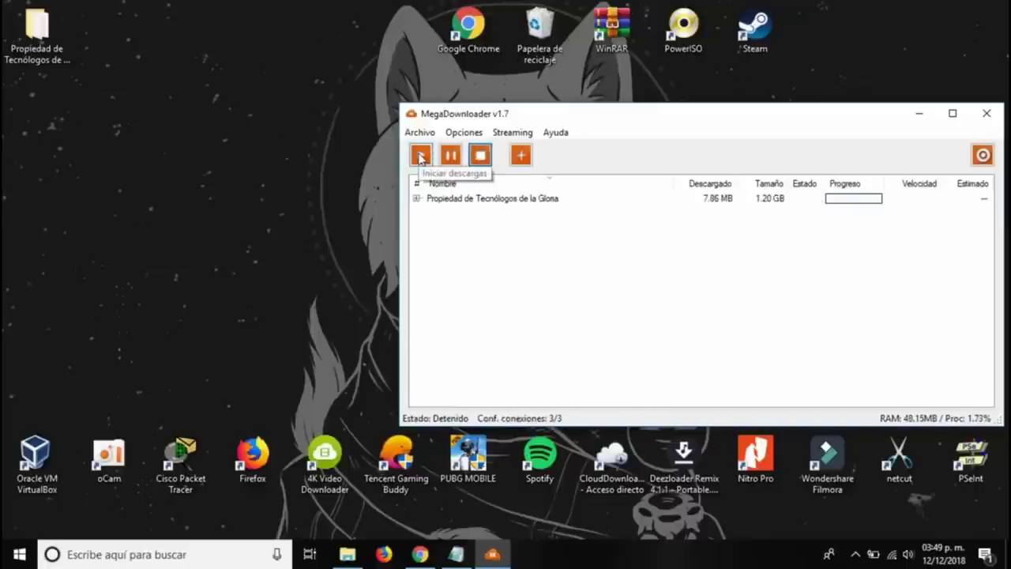
pyautogui.rightClick(464, 203)
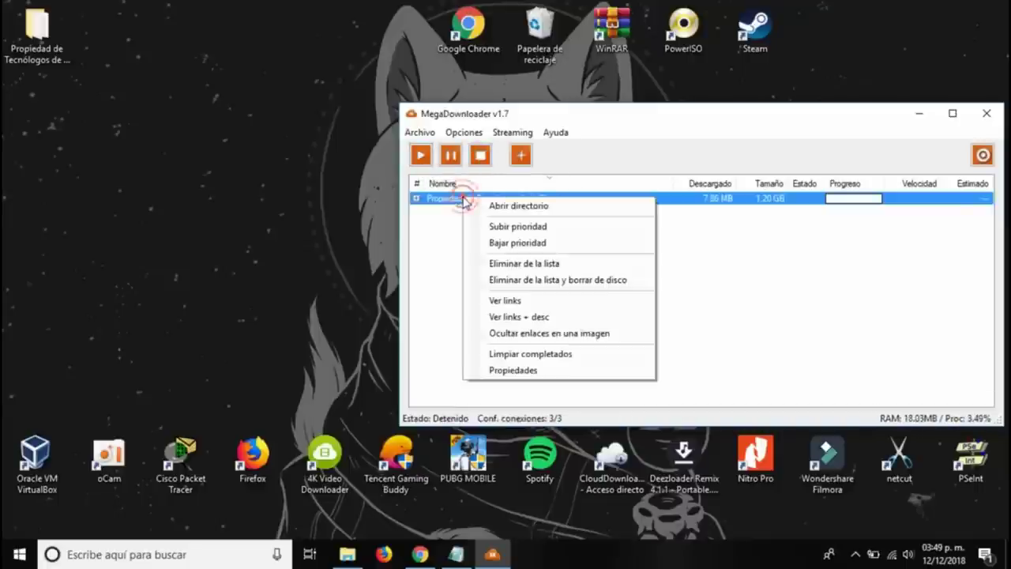
pyautogui.click(506, 278)
pyautogui.click(491, 332)
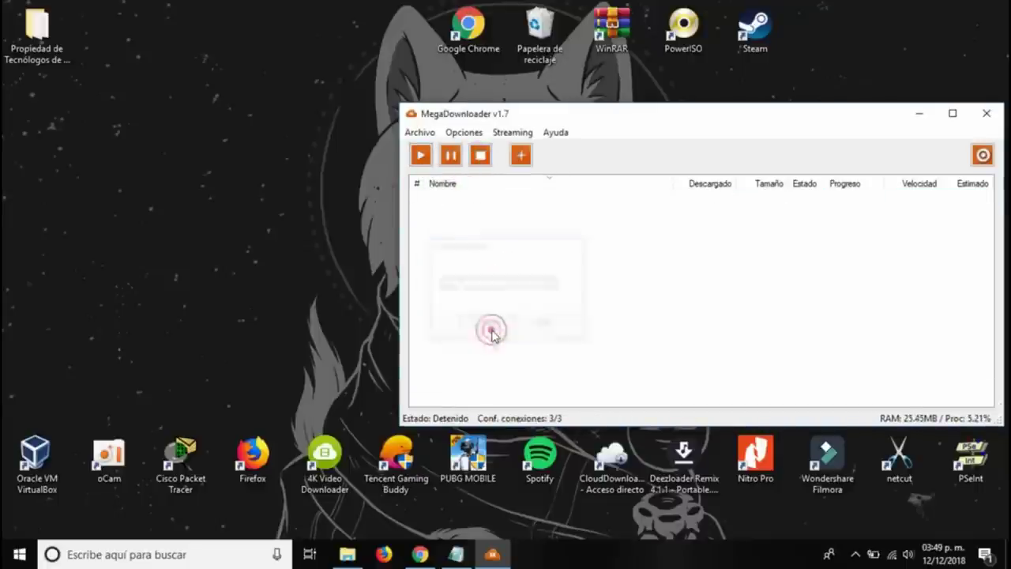
pyautogui.moveTo(37, 30); pyautogui.dragTo(540, 30)
# Step: Copy the MEGA link with key for SkullGirls (TDLGloria).iso and add it to MegaDownloader with the Desktop as download path
pyautogui.moveTo(401, 264); pyautogui.dragTo(555, 267)
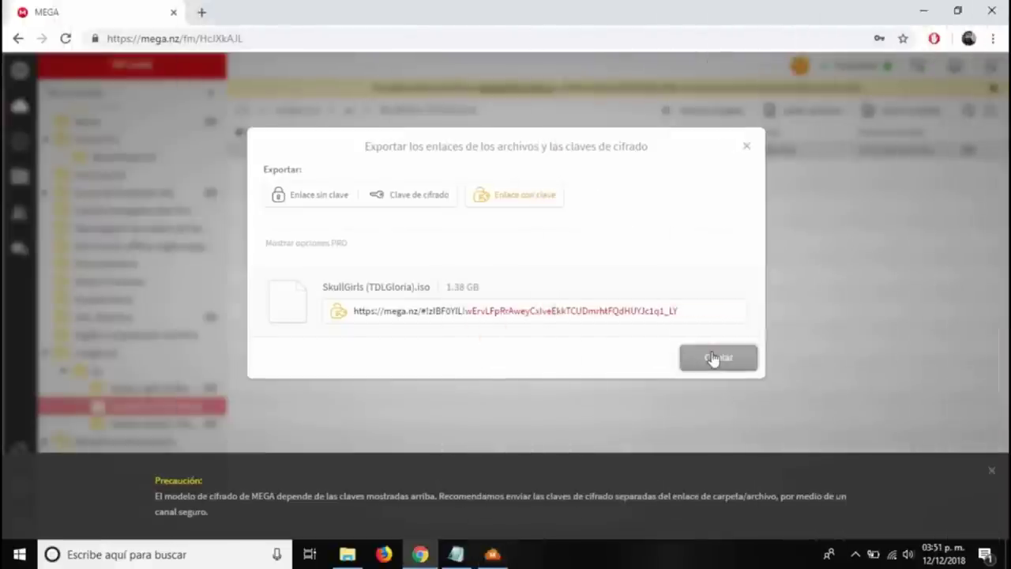
pyautogui.click(713, 358)
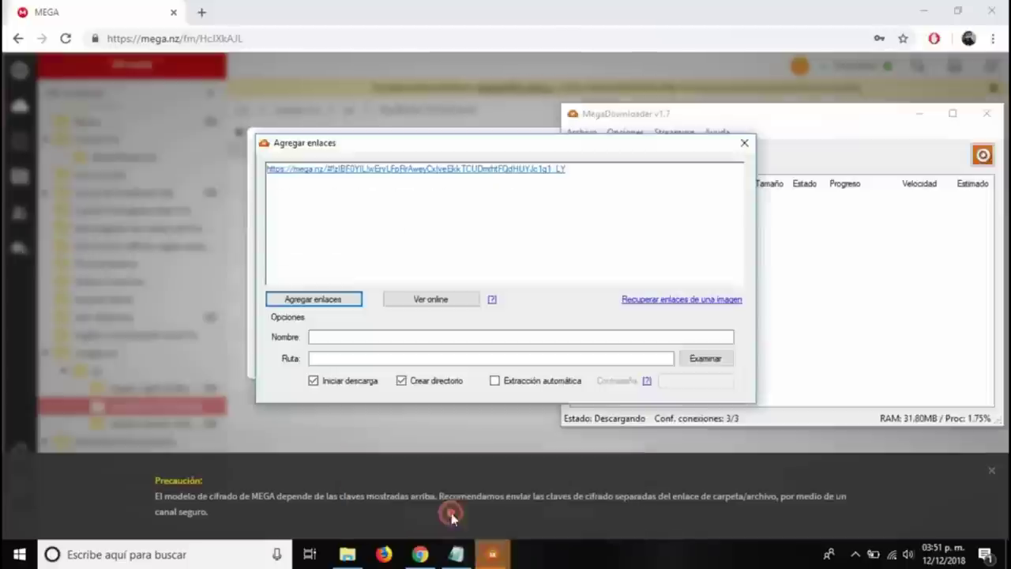
pyautogui.click(686, 361)
pyautogui.doubleClick(460, 264)
pyautogui.click(441, 277)
pyautogui.click(520, 368)
pyautogui.click(356, 306)
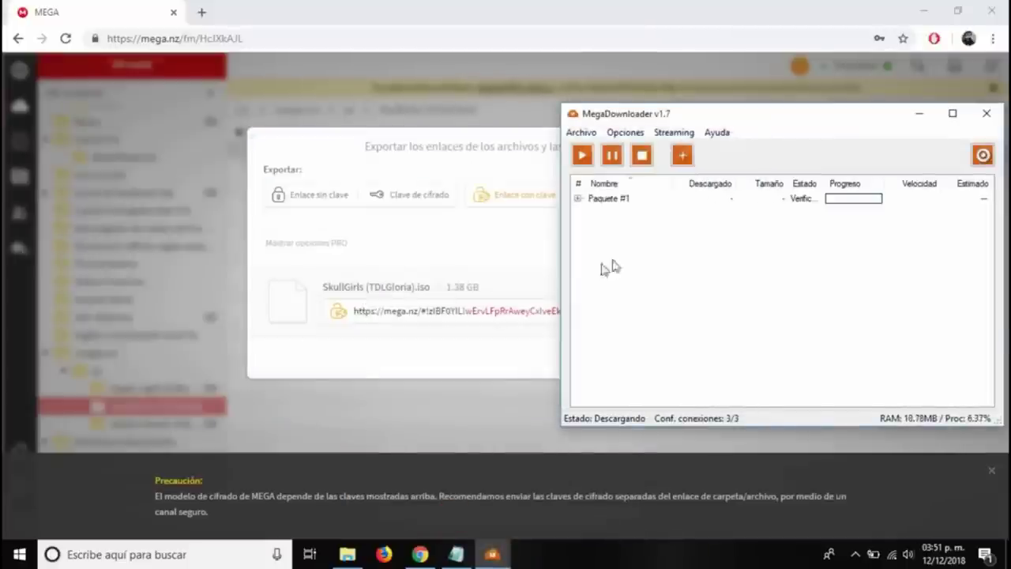
# Step: Stop the SkullGirls download and remove it from both the list and the disk
pyautogui.click(675, 201)
pyautogui.click(632, 203)
pyautogui.rightClick(632, 202)
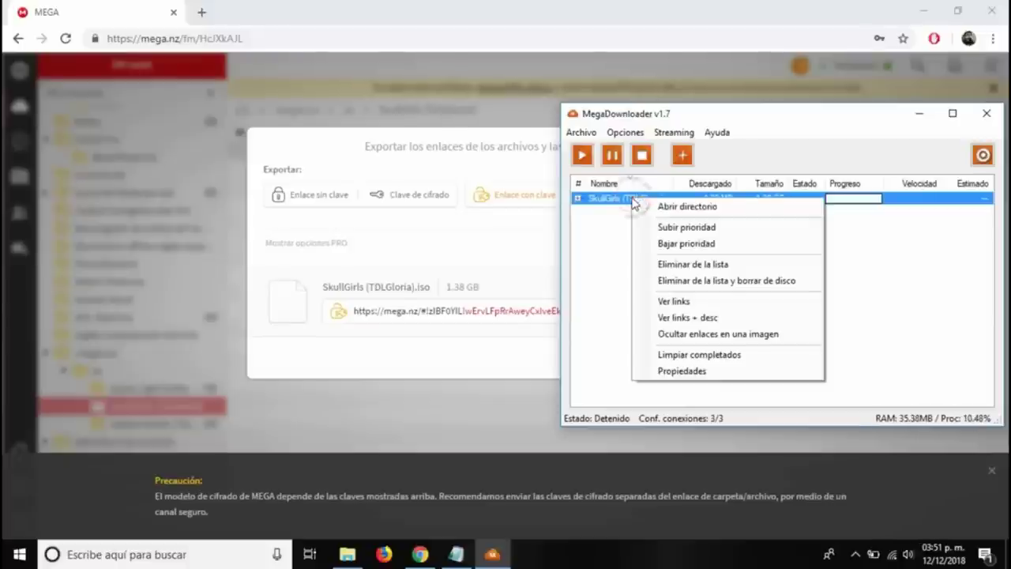
pyautogui.click(664, 280)
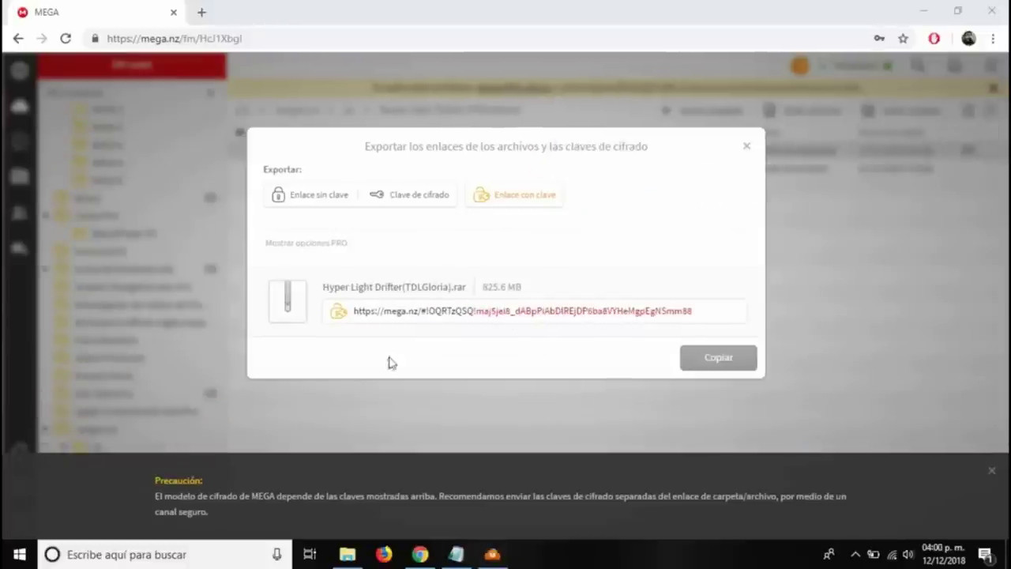
# Step: Copy the MEGA link with key for Hyper Light Drifter(TDLGloria).rar and add it to MegaDownloader with the Desktop as download path
pyautogui.click(704, 360)
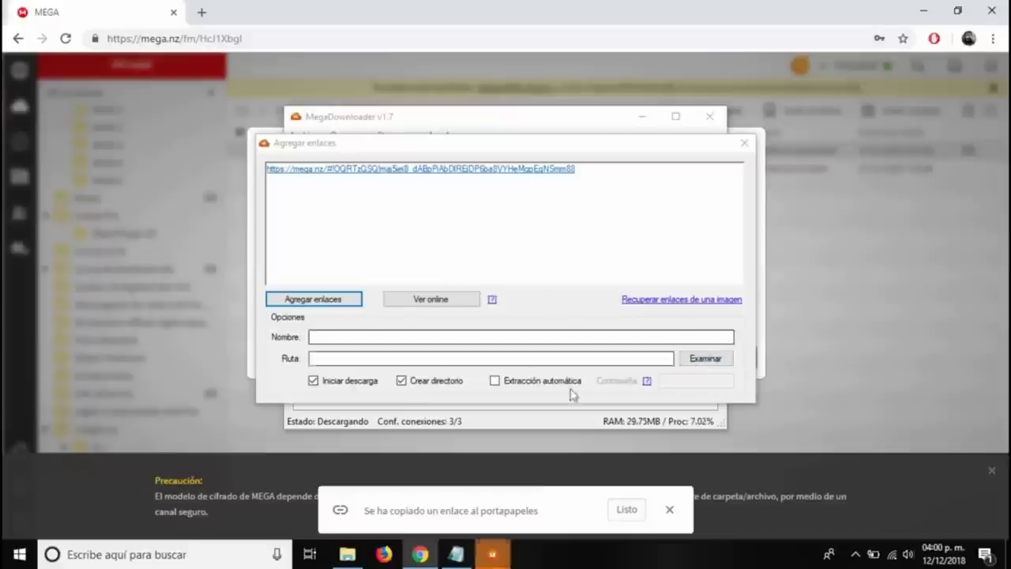
pyautogui.click(705, 358)
pyautogui.doubleClick(427, 250)
pyautogui.click(458, 280)
pyautogui.click(513, 373)
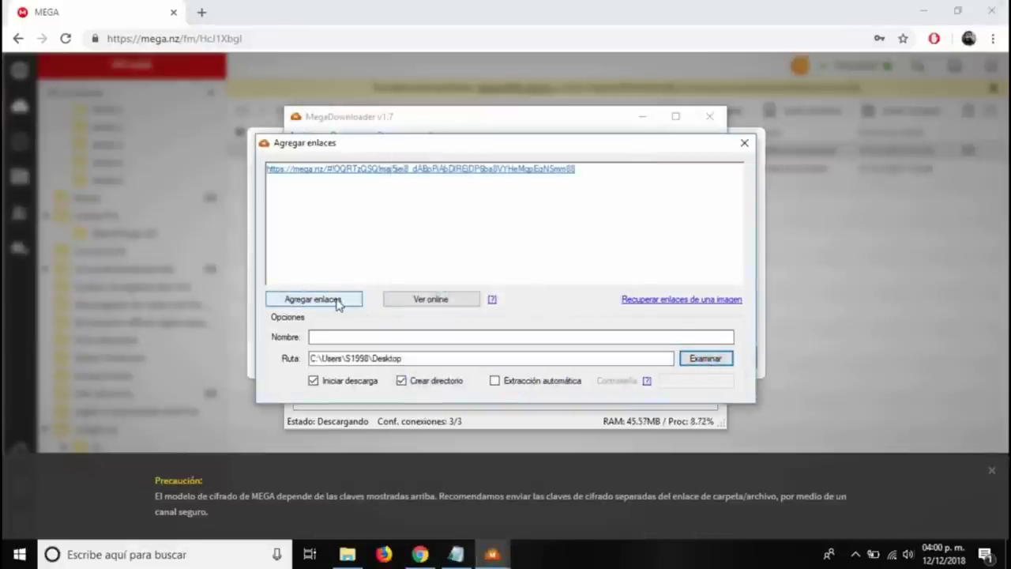
pyautogui.click(338, 303)
# Step: Move the MegaDownloader window aside and launch psiphon3.exe from the MegaDownloader folder
pyautogui.moveTo(458, 124); pyautogui.dragTo(722, 131)
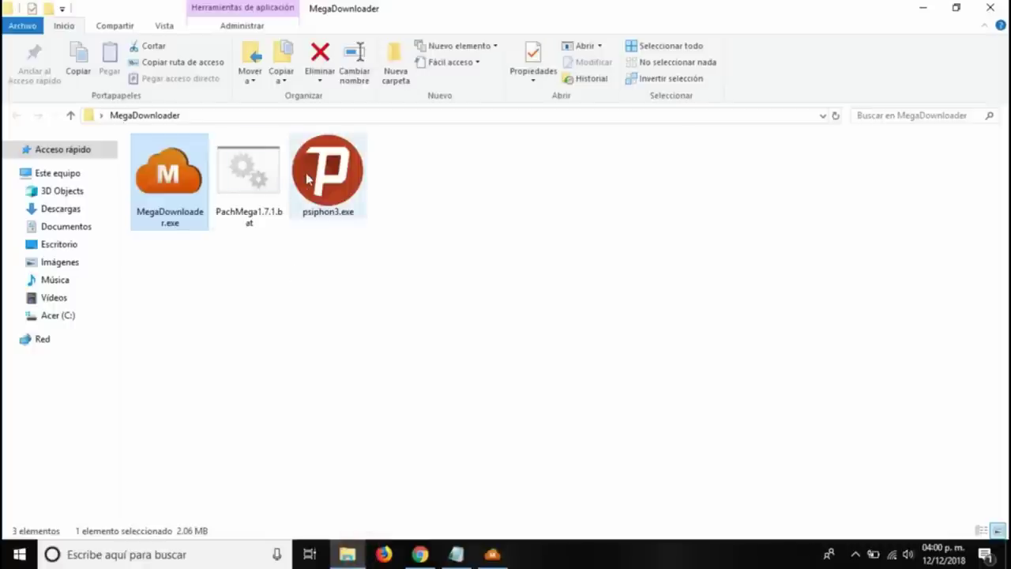
pyautogui.click(308, 174)
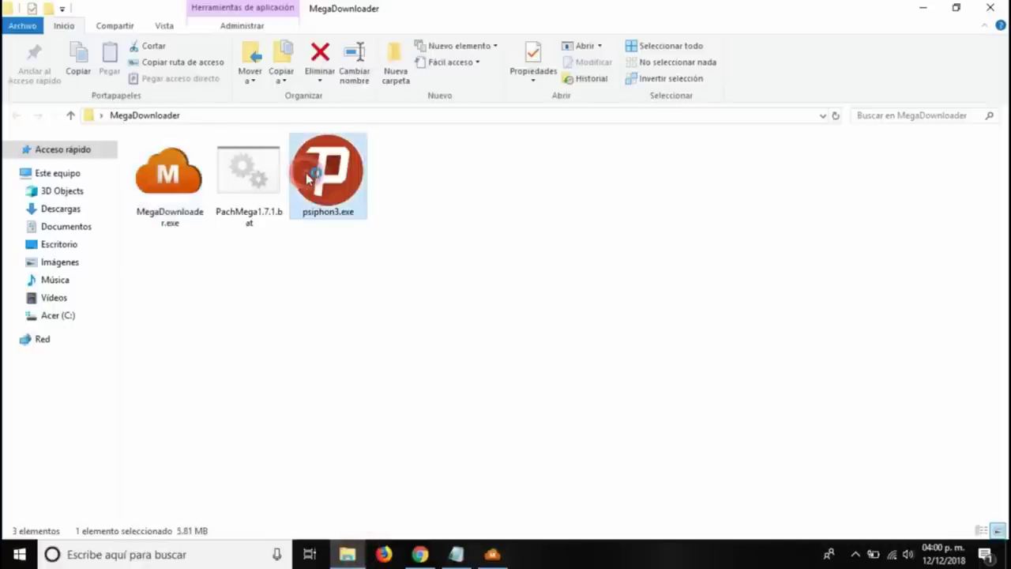
pyautogui.doubleClick(308, 178)
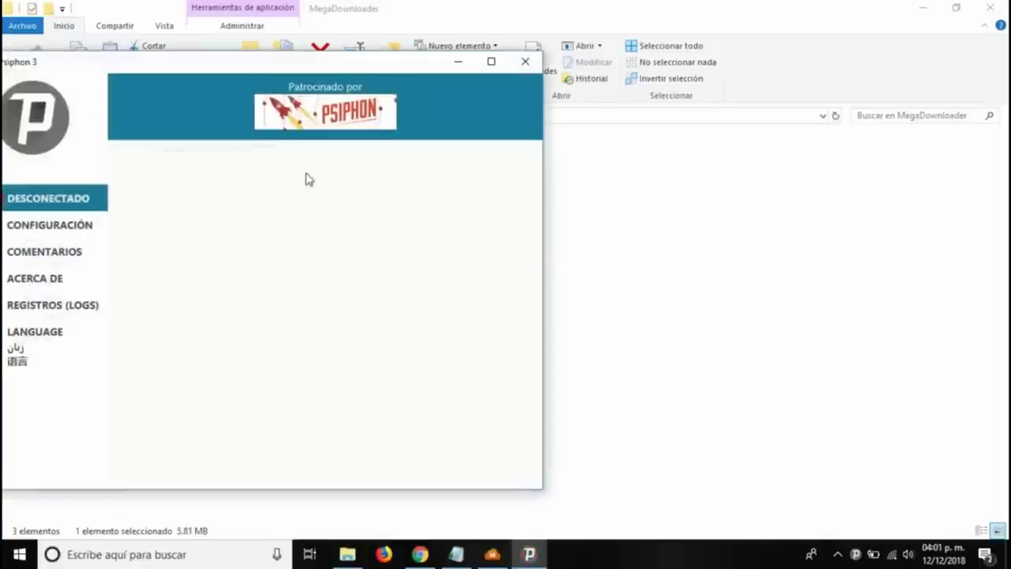
# Step: Switch to MegaDownloader, resume the stopped Hyper Light Drifter download, and disconnect Psiphon
pyautogui.click(492, 554)
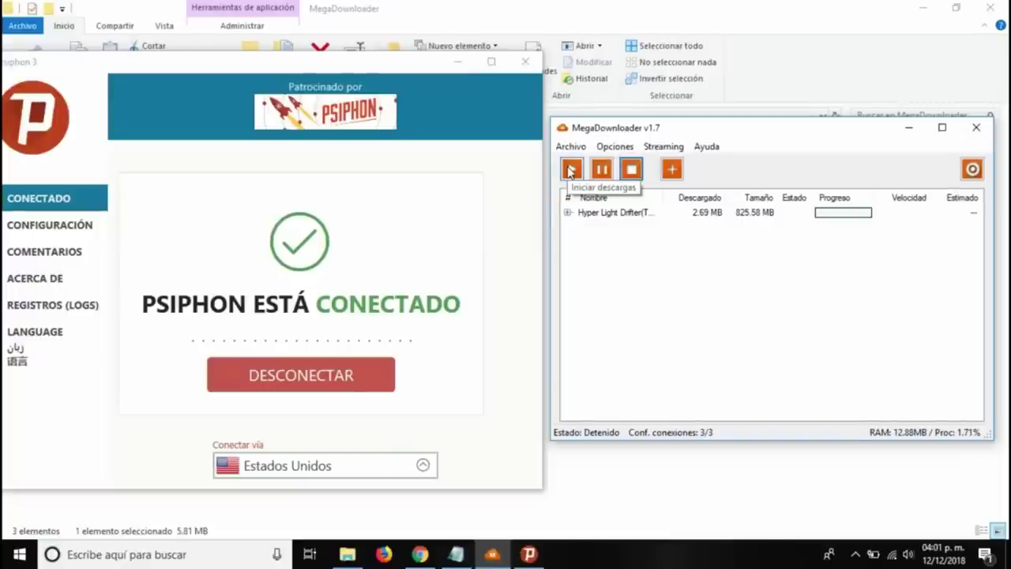
pyautogui.click(571, 170)
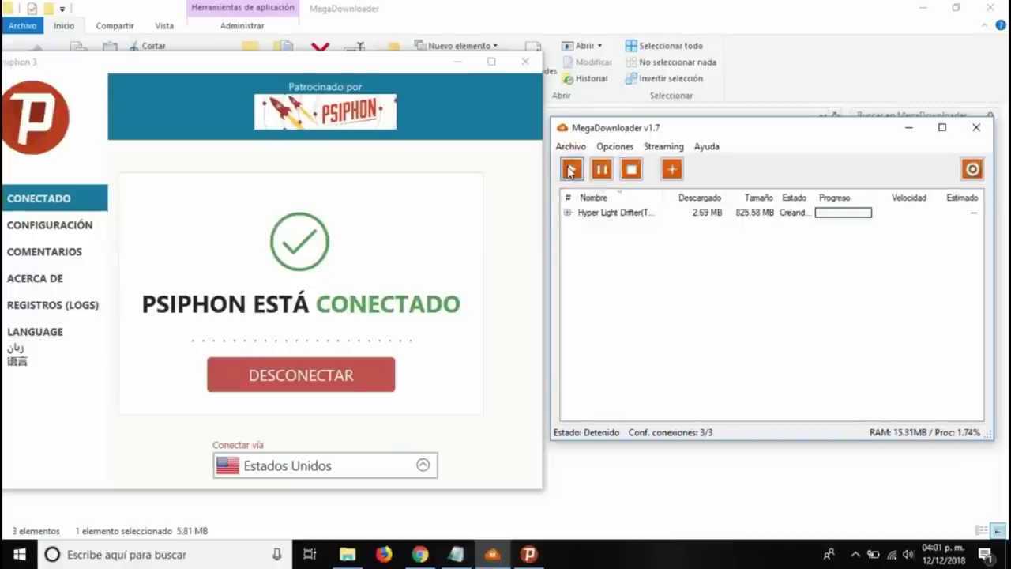
pyautogui.click(371, 374)
pyautogui.click(371, 374)
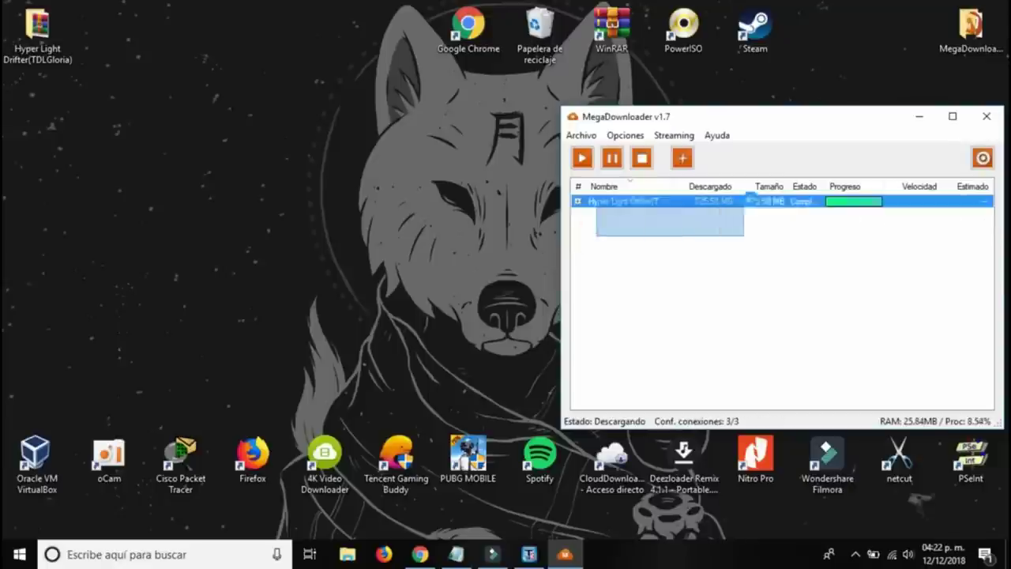
# Step: Widen the MegaDownloader window and its Estado column to check the Hyper Light Drifter download, and minimize the window
pyautogui.moveTo(562, 272); pyautogui.dragTo(373, 254)
pyautogui.moveTo(827, 187); pyautogui.dragTo(902, 179)
pyautogui.moveTo(591, 122); pyautogui.dragTo(589, 120)
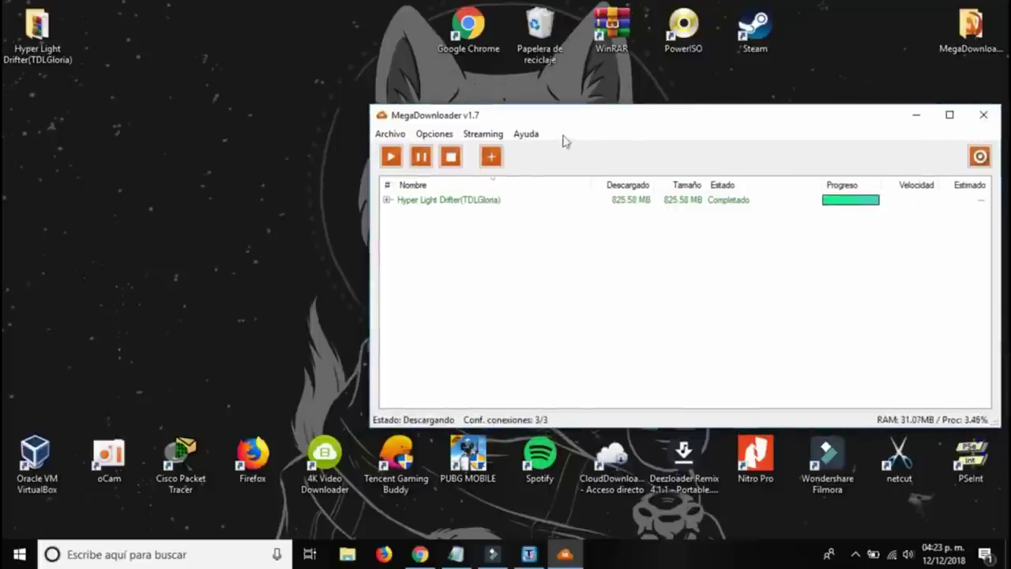
pyautogui.click(916, 117)
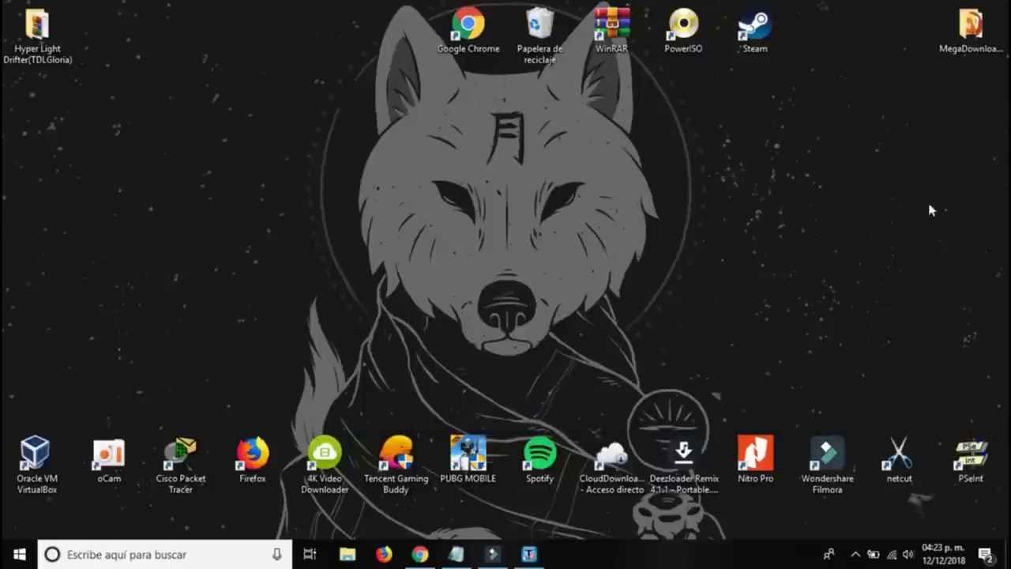